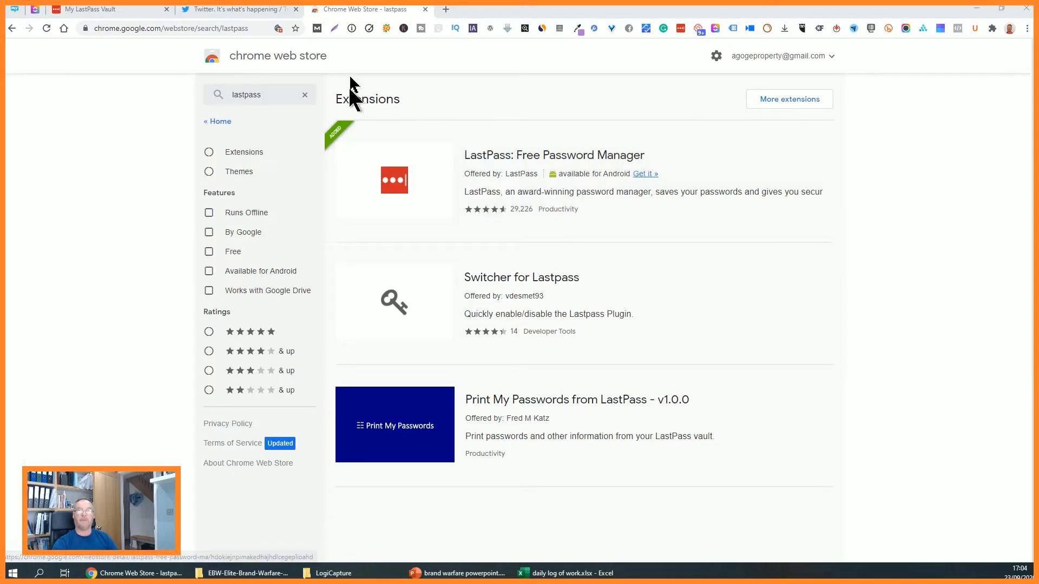
Step: Close the Chrome Web Store page, open the LastPass vault from the browser extension and close the older vault page
click(425, 10)
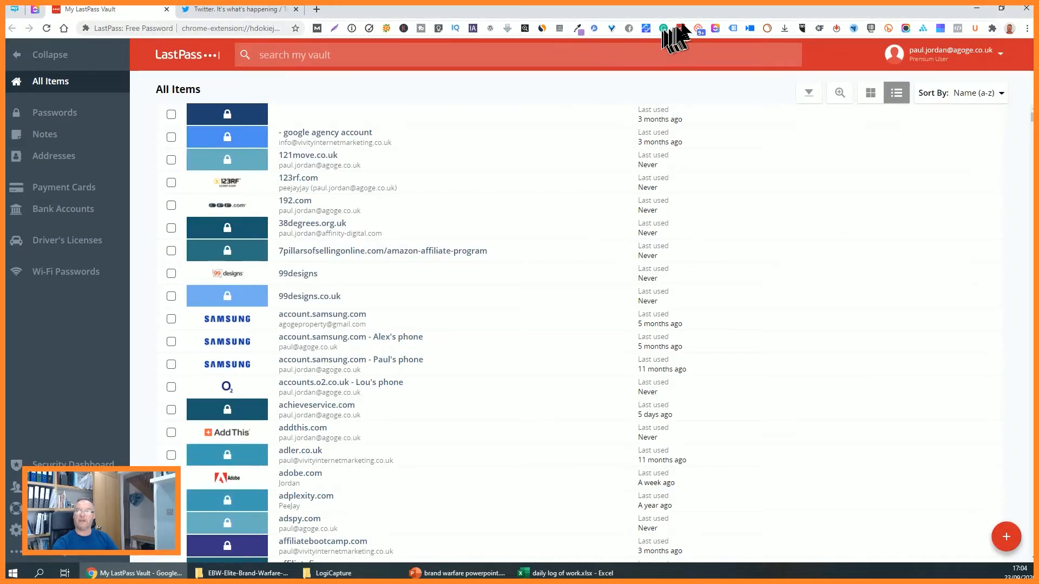
click(680, 29)
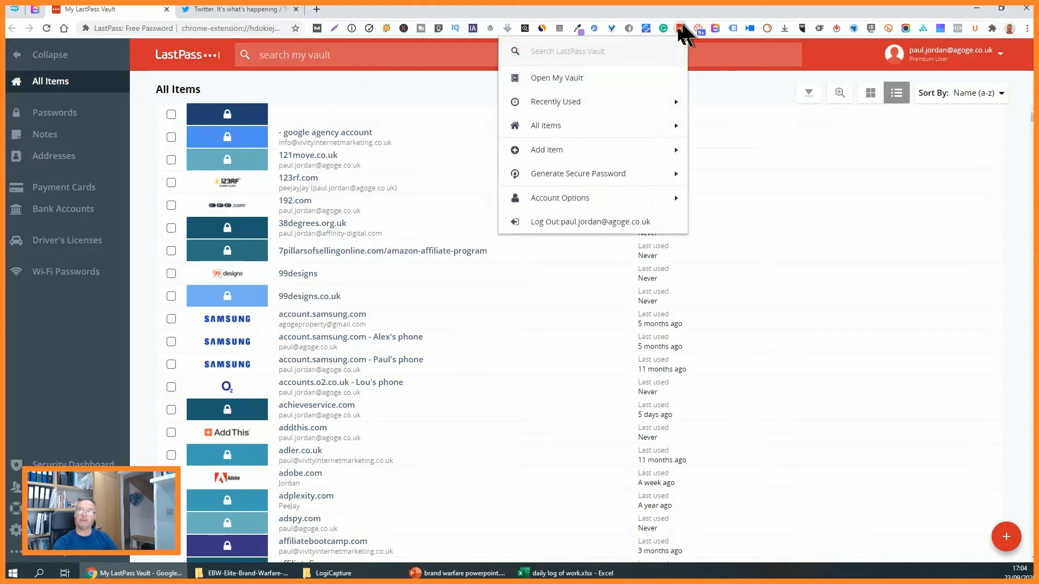
click(594, 83)
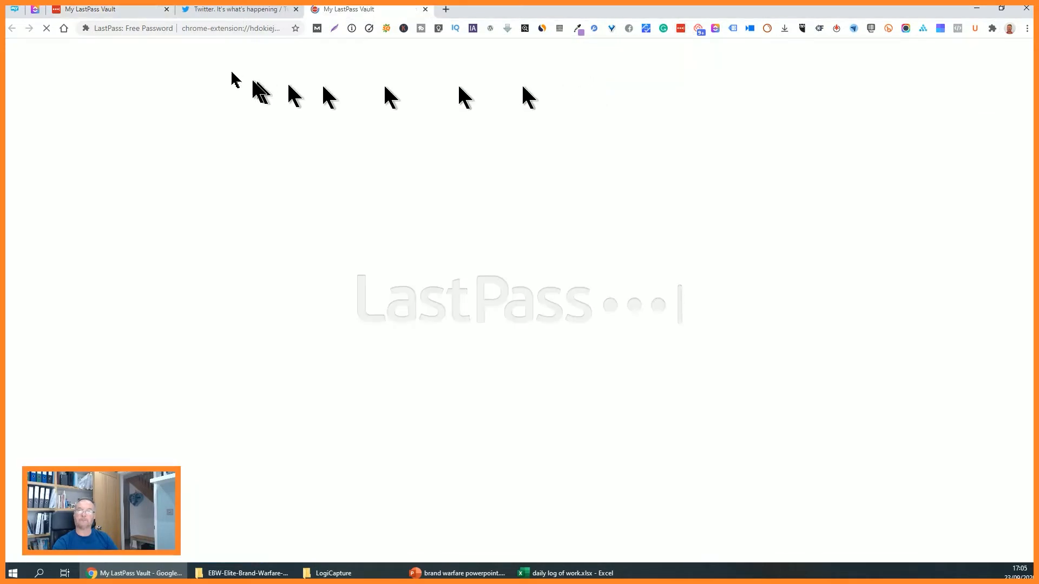
click(167, 9)
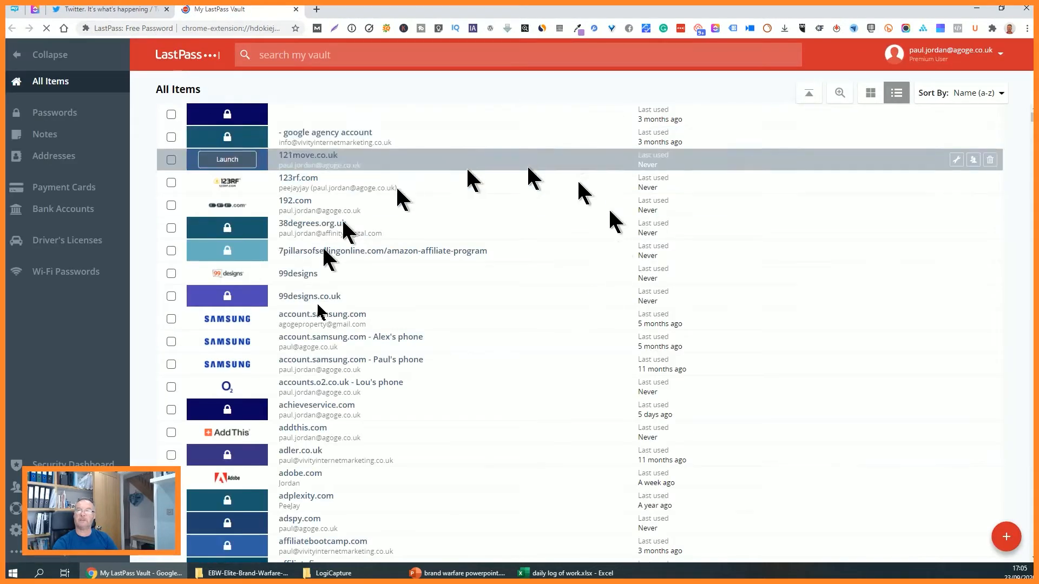
Step: Sort the vault items by folder in z-a order
click(1000, 98)
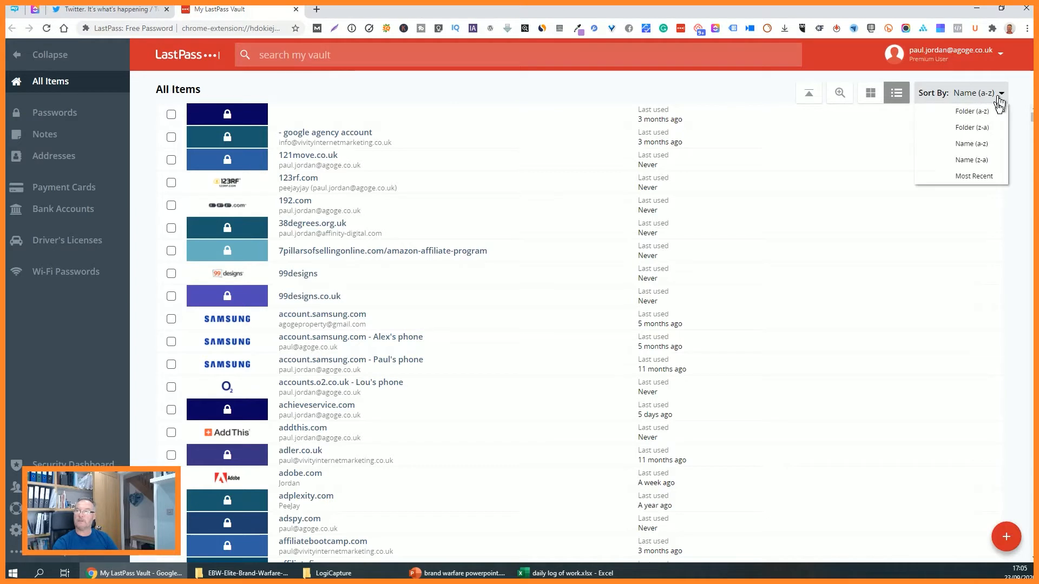
click(989, 112)
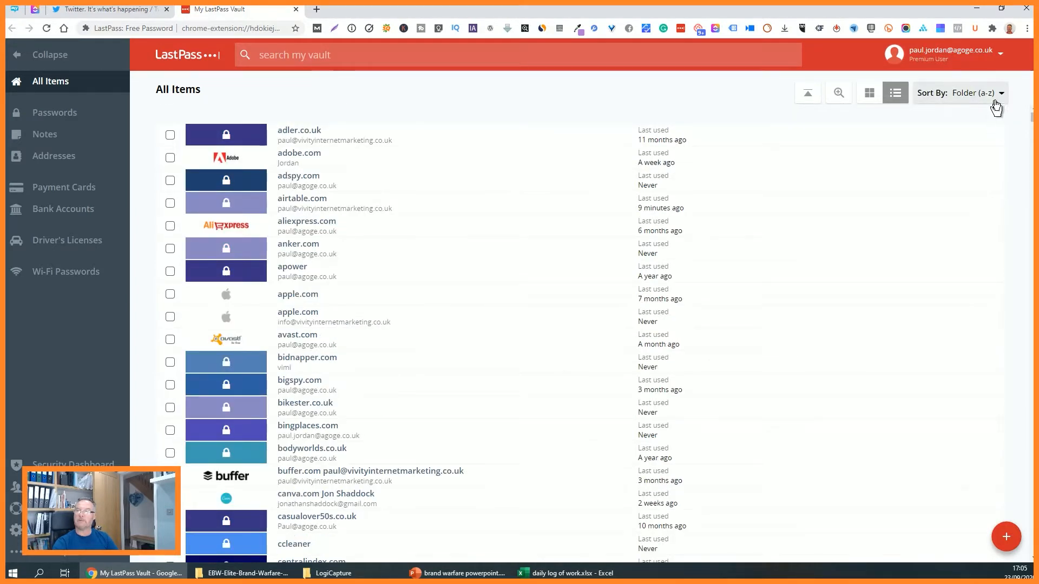
click(996, 99)
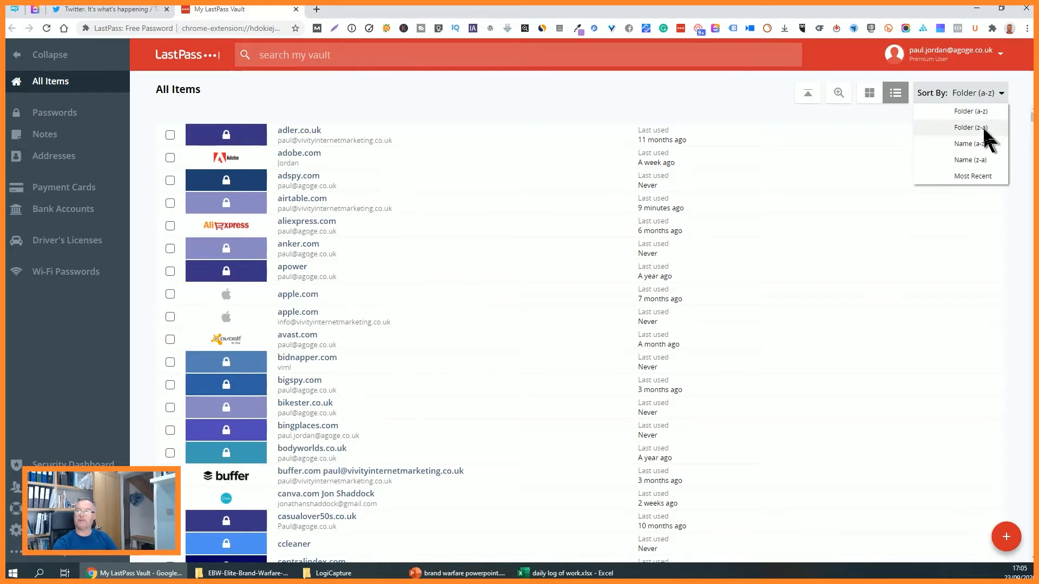
click(987, 140)
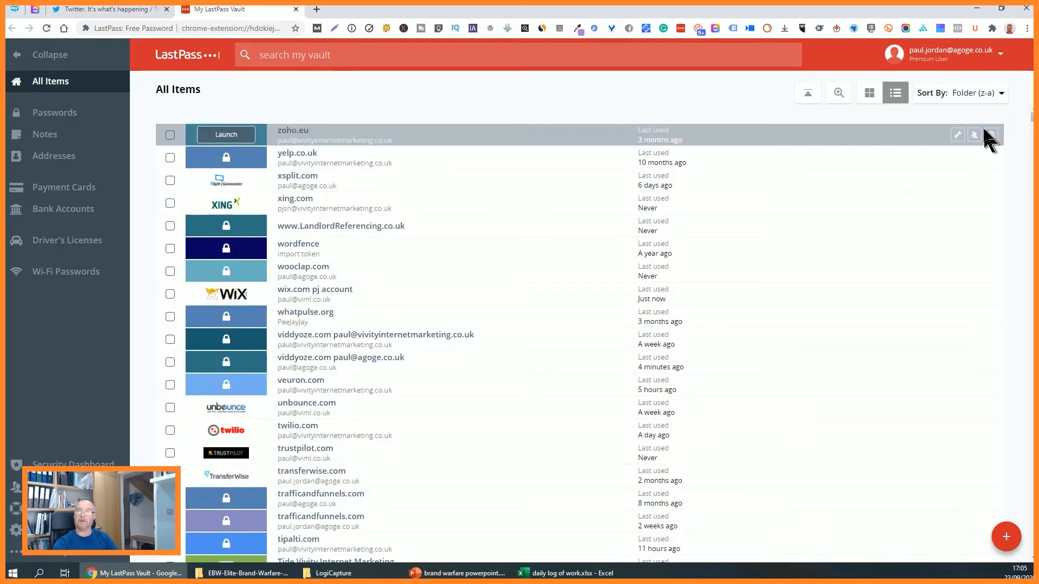
Step: Collapse and re-expand all folders, and browse the vault list down to the WebsitesManaged folder
click(812, 104)
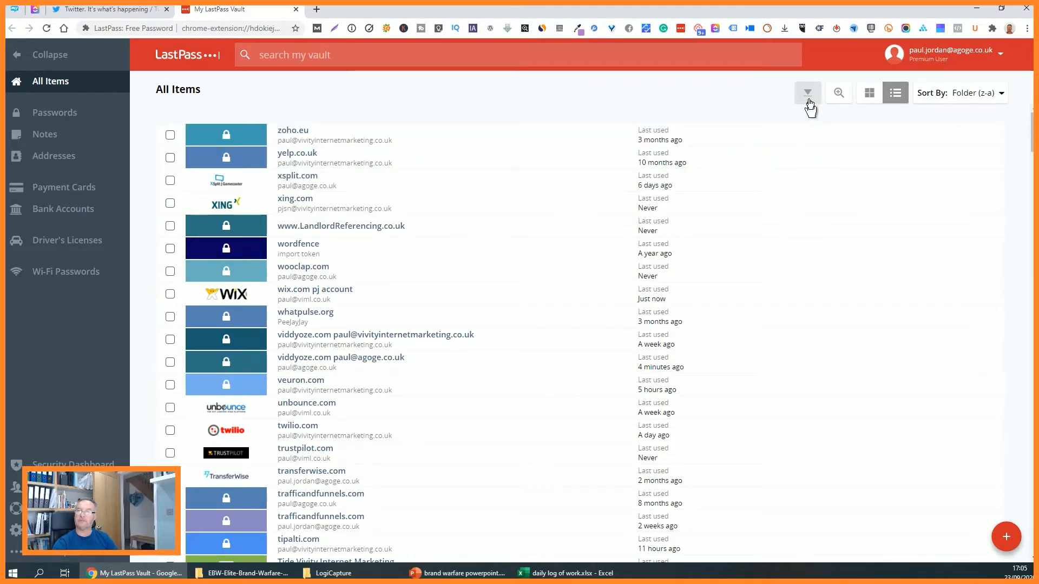
click(809, 100)
scroll(802, 203, down, 20)
scroll(800, 199, down, 20)
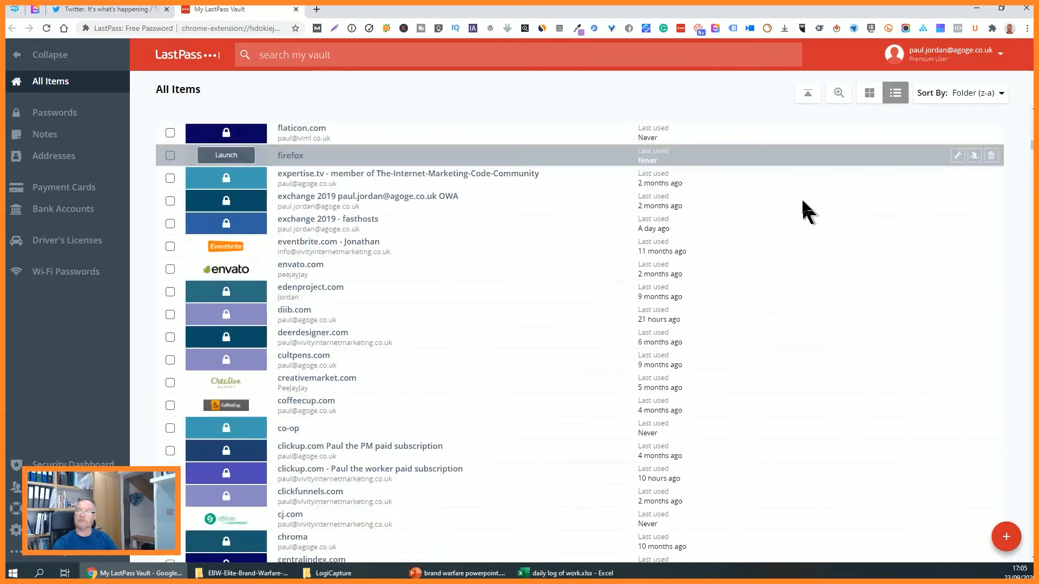
scroll(792, 225, down, 12)
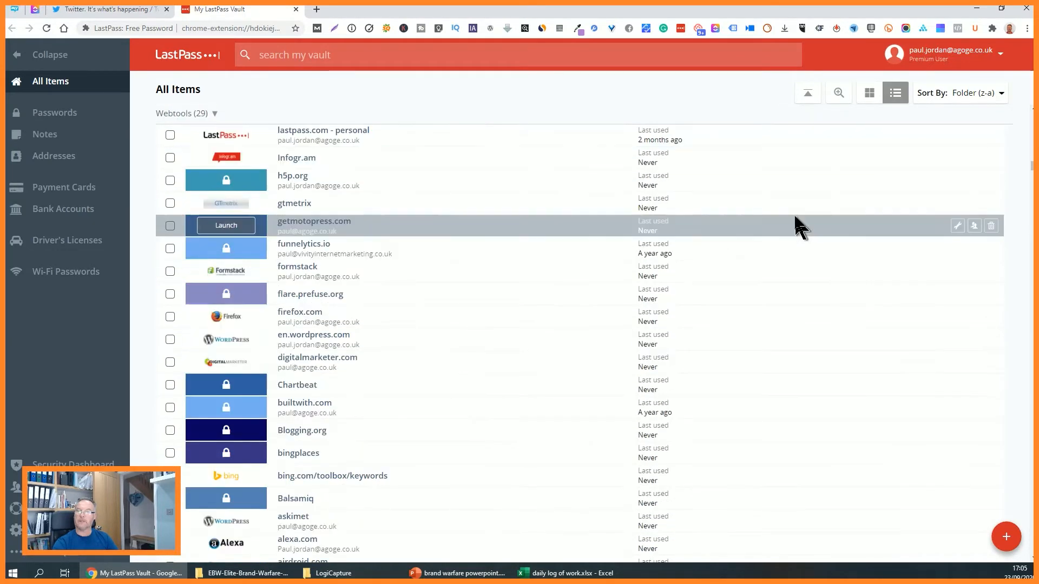
scroll(795, 225, up, 3)
scroll(793, 210, down, 9)
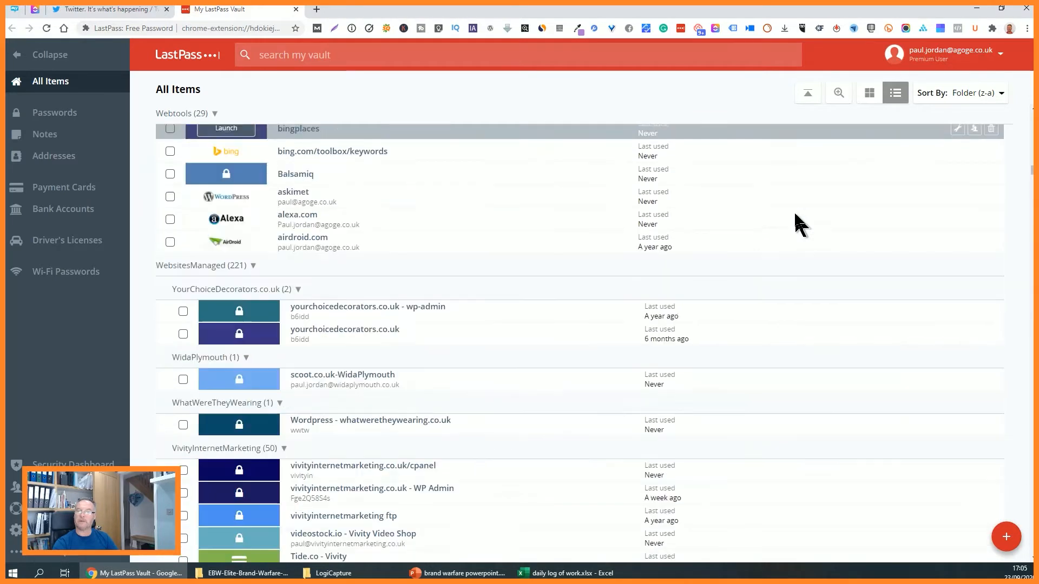
Step: Collapse the WebsitesManaged and WebEducation folders in the vault list
click(253, 267)
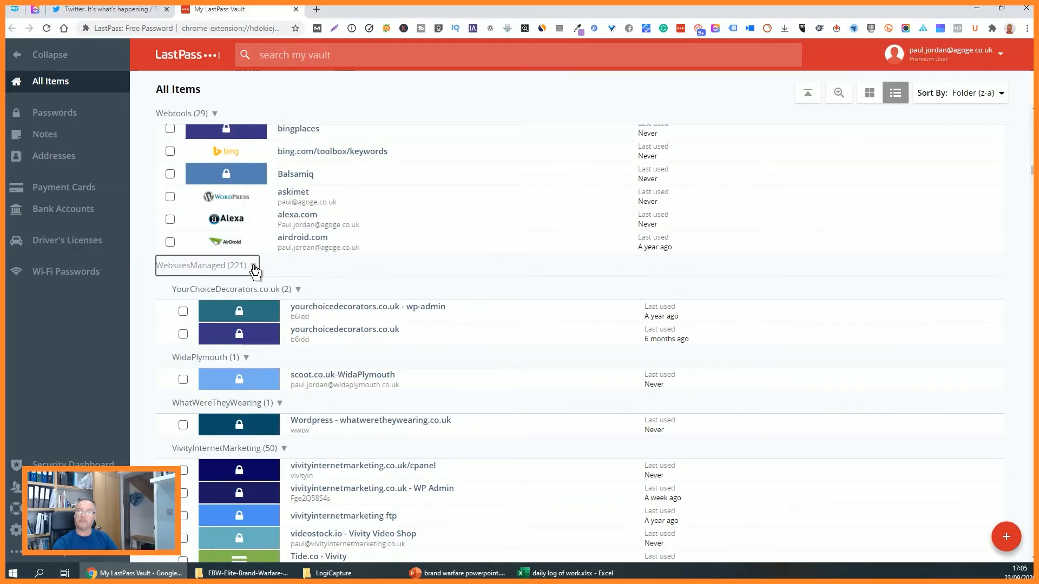
click(253, 268)
click(253, 268)
click(227, 290)
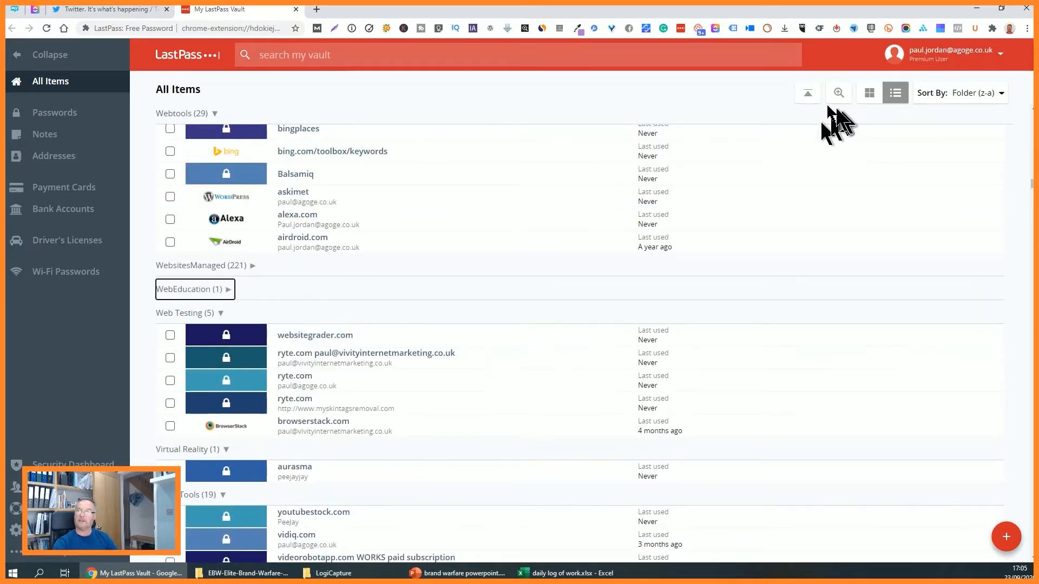
Step: Expand all vault folders again and look through the items and subfolders, including VivityInternetMarketing under WebsitesManaged
click(807, 102)
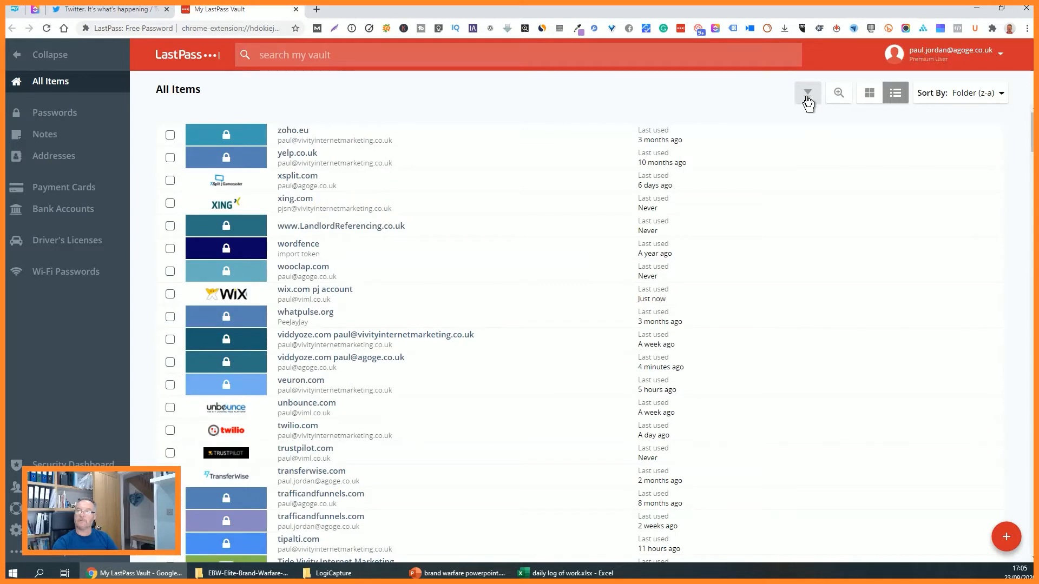
scroll(791, 195, down, 20)
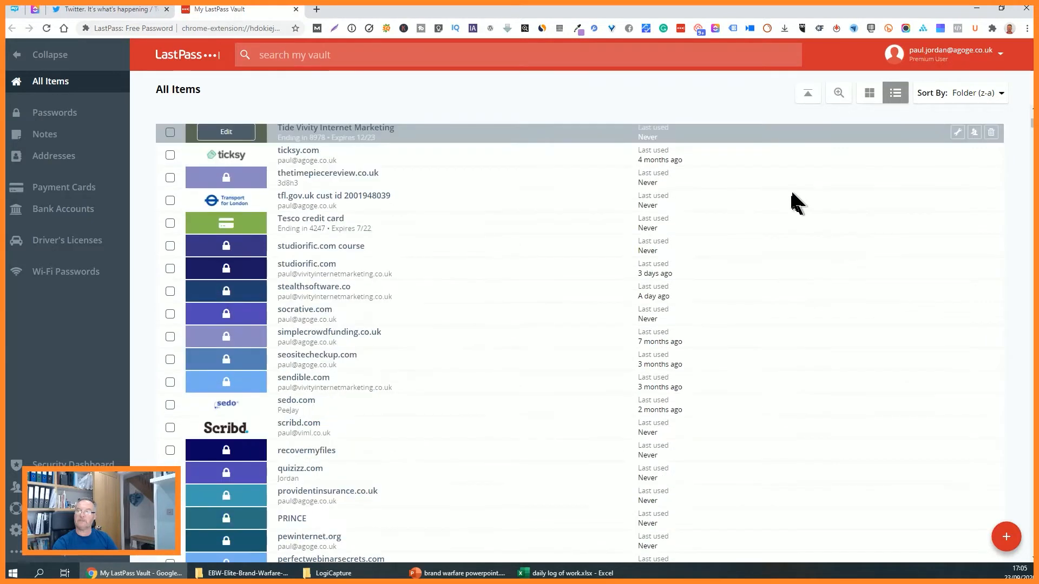
scroll(793, 222, down, 12)
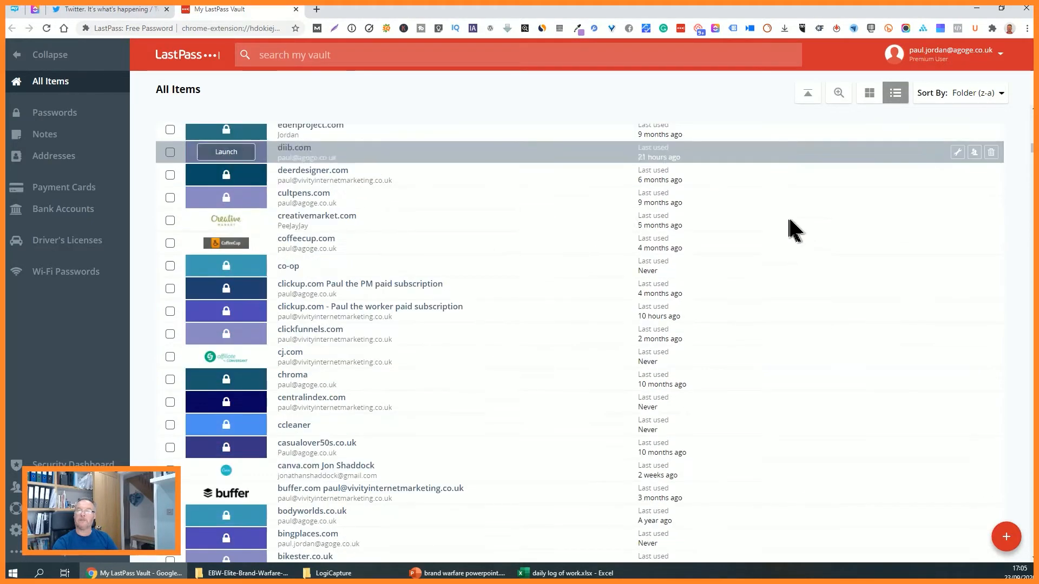
scroll(794, 226, down, 15)
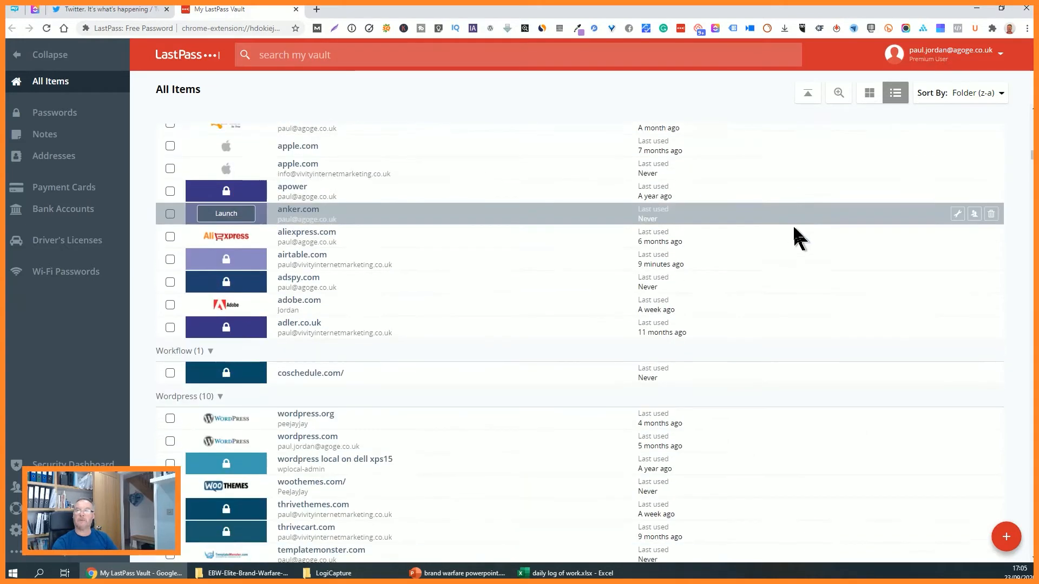
scroll(794, 229, down, 12)
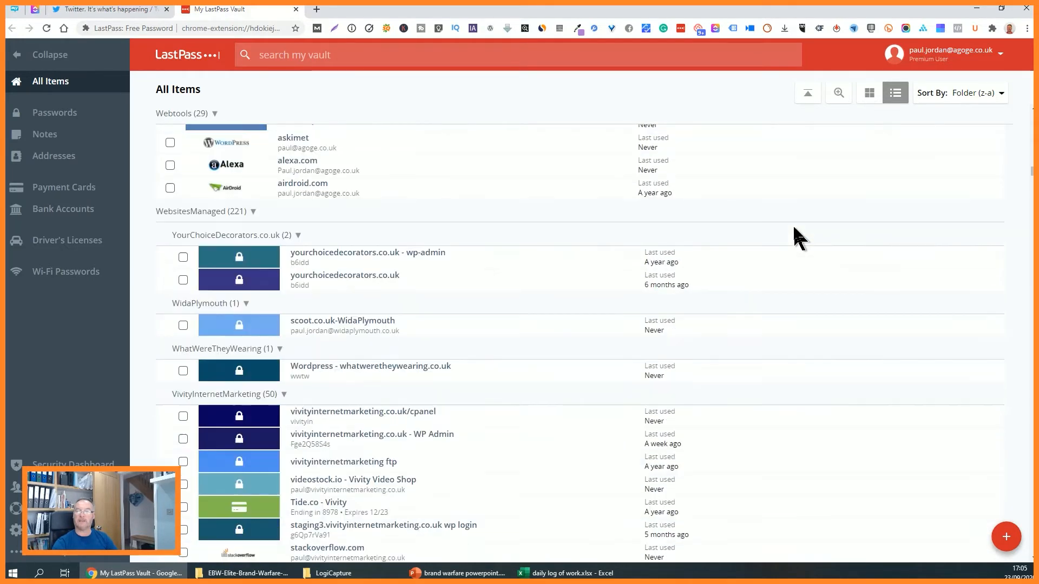
scroll(794, 228, down, 3)
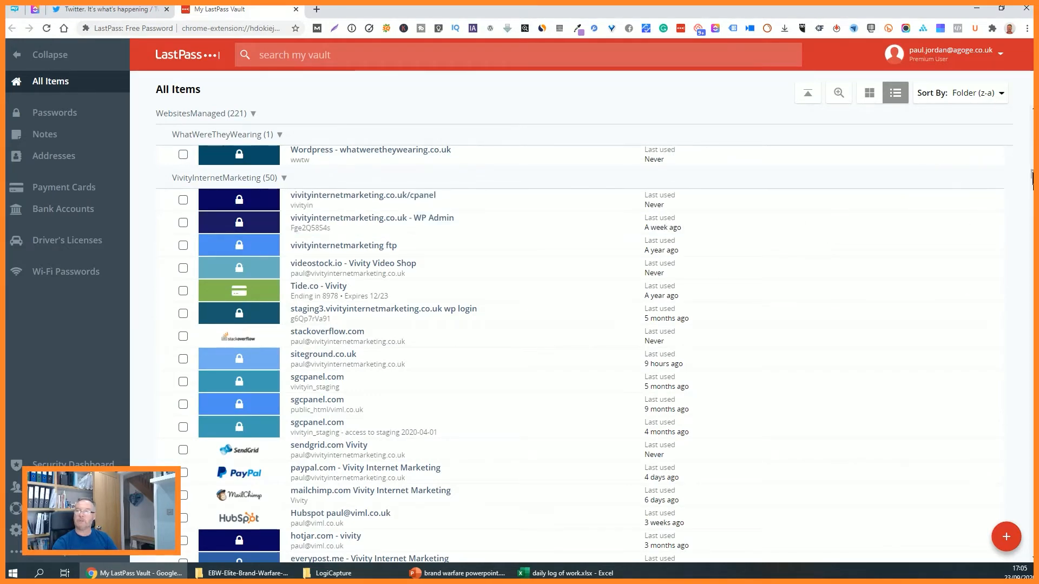
scroll(1029, 176, down, 20)
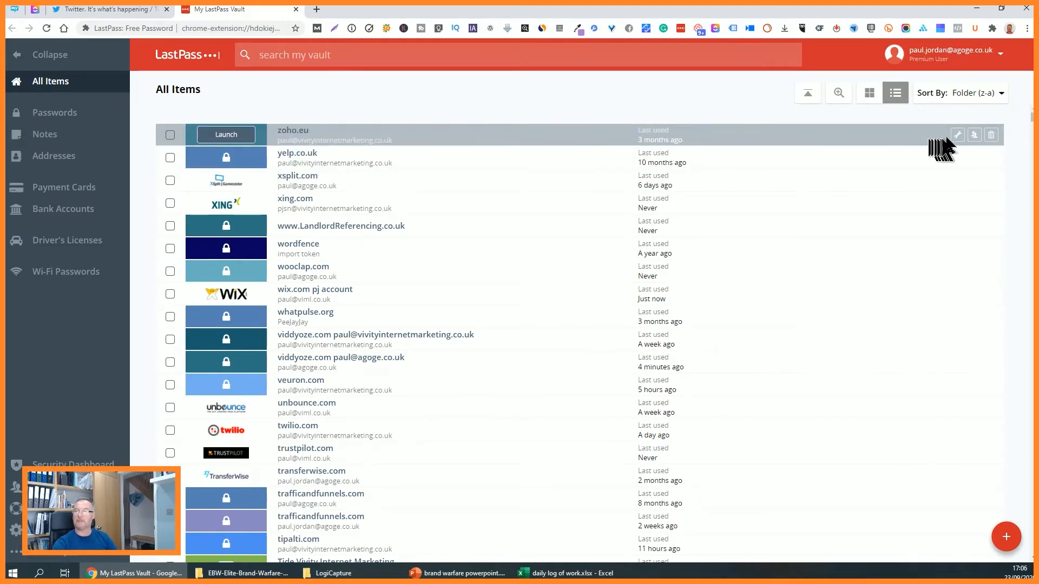
Step: Open the zoho.eu entry for editing, examine its folder choices and notes field, and leave without saving
click(956, 136)
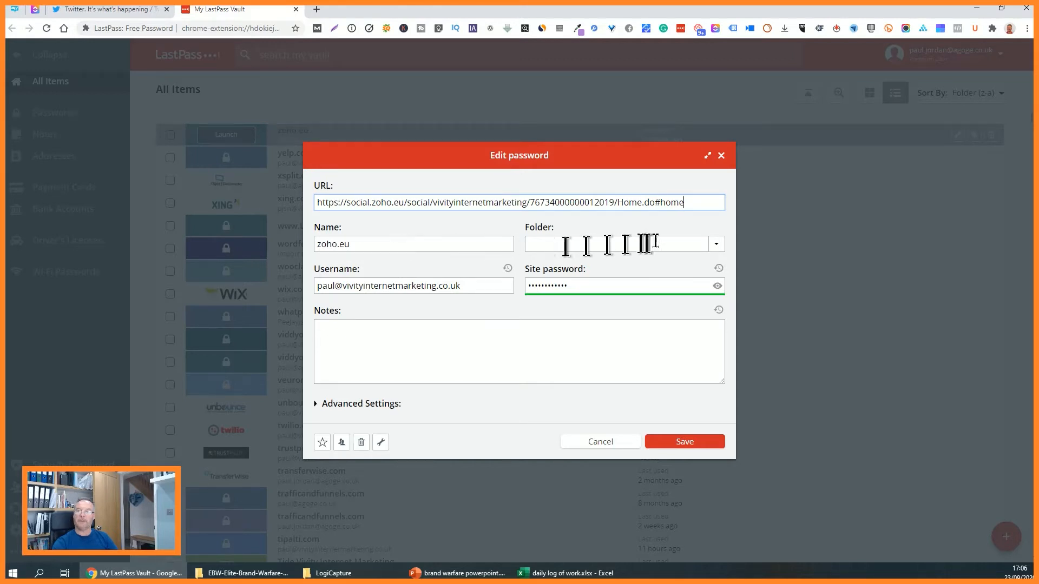
click(715, 246)
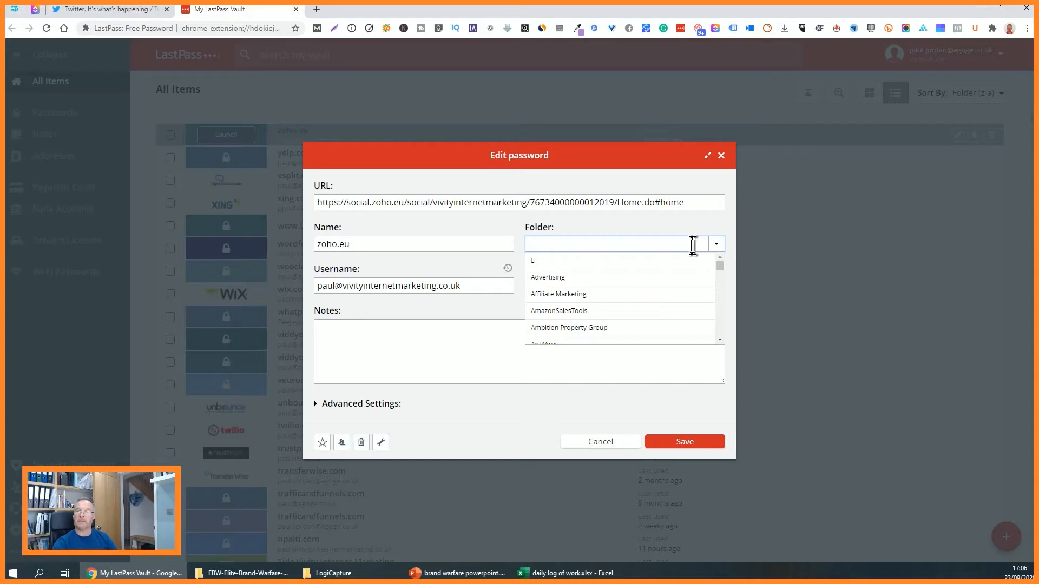
click(693, 246)
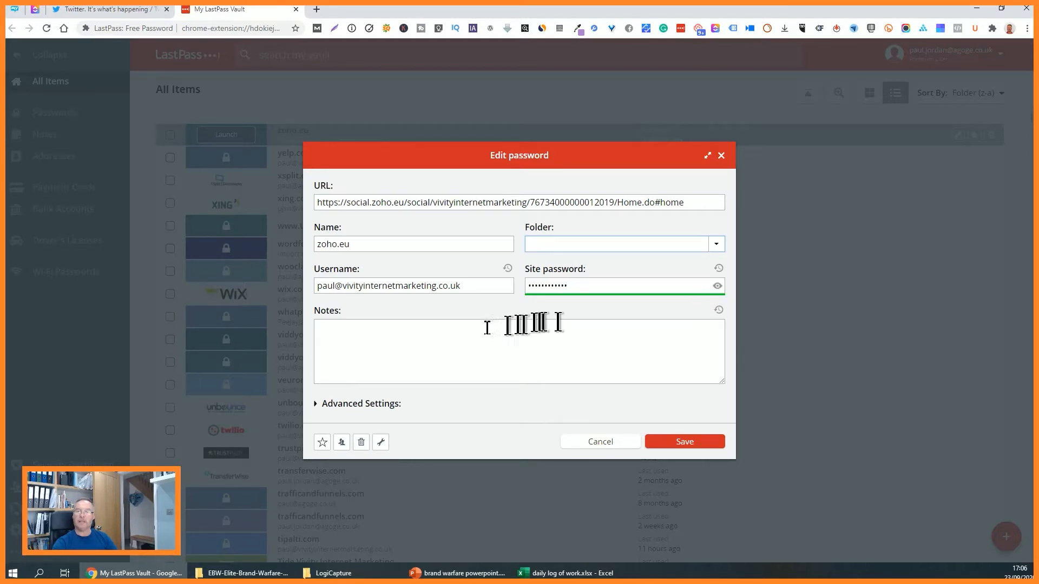
click(420, 340)
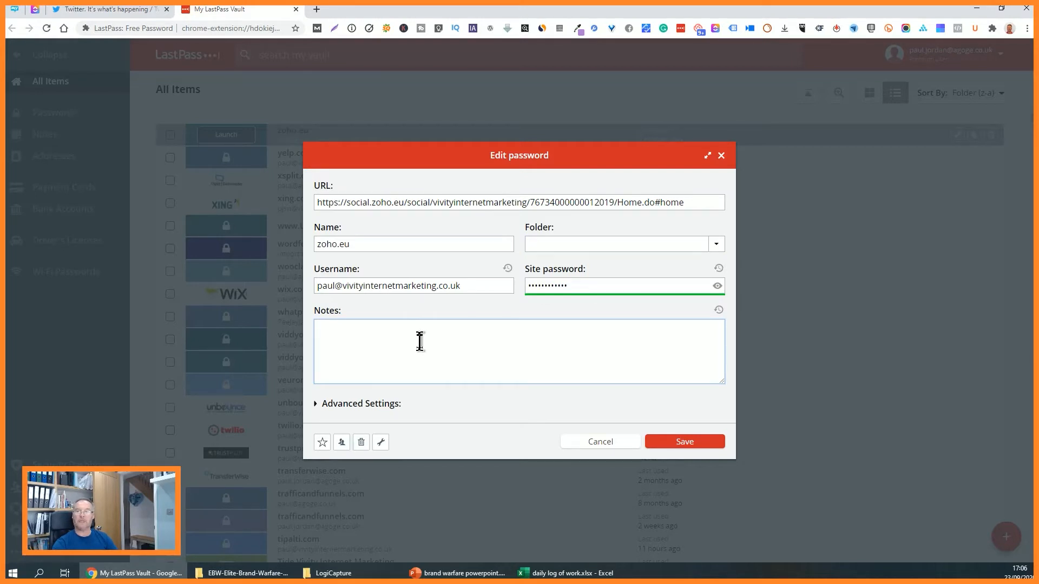
click(586, 443)
Step: Search the vault for "reevio" and open the reevio.com paid subscription entry for editing
click(399, 54)
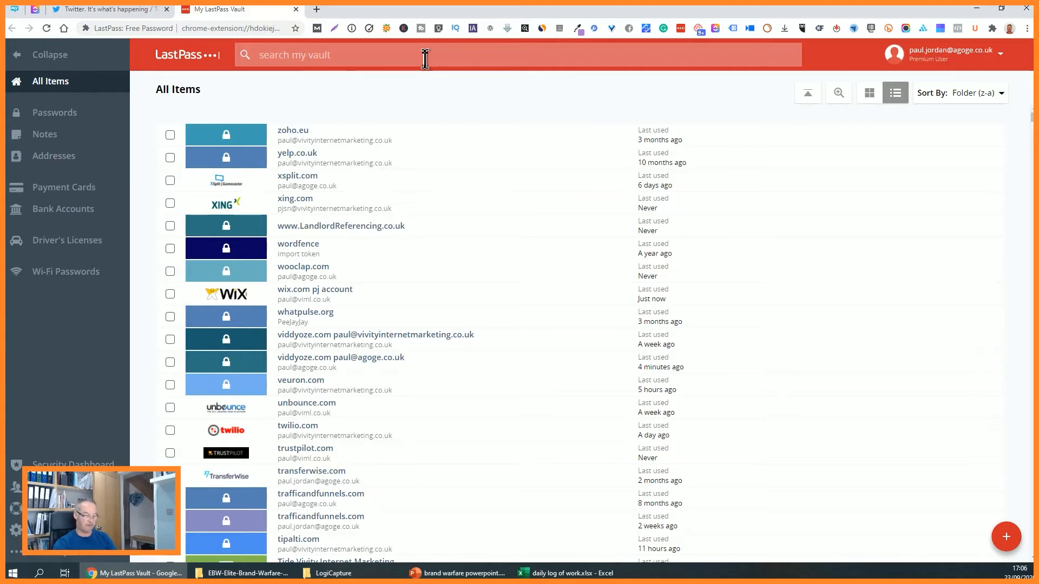
text(reevio)
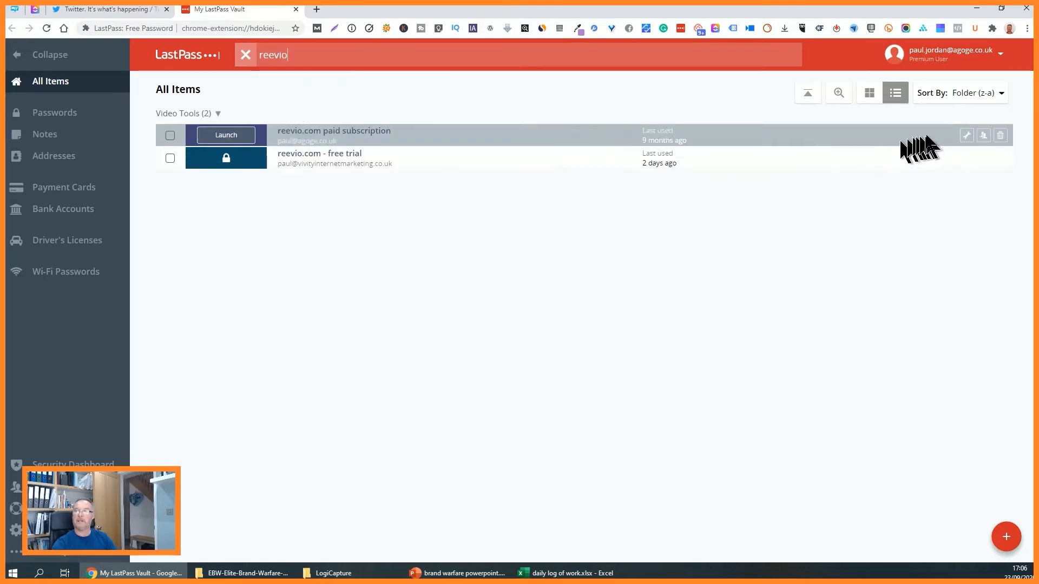
click(968, 139)
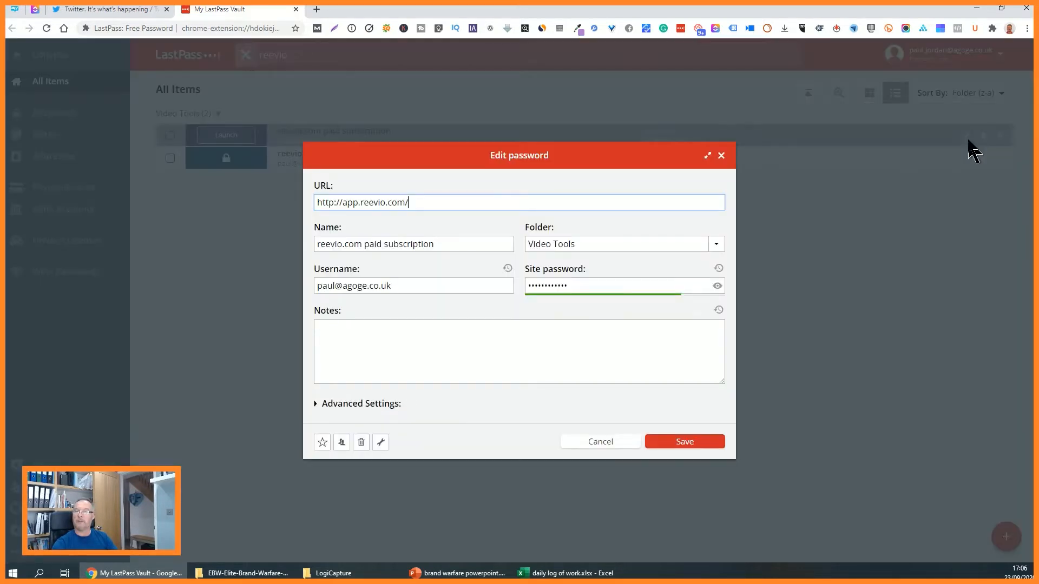
Step: Examine the existing shares of the reevio.com paid subscription entry and leave without sharing or saving anything
click(341, 442)
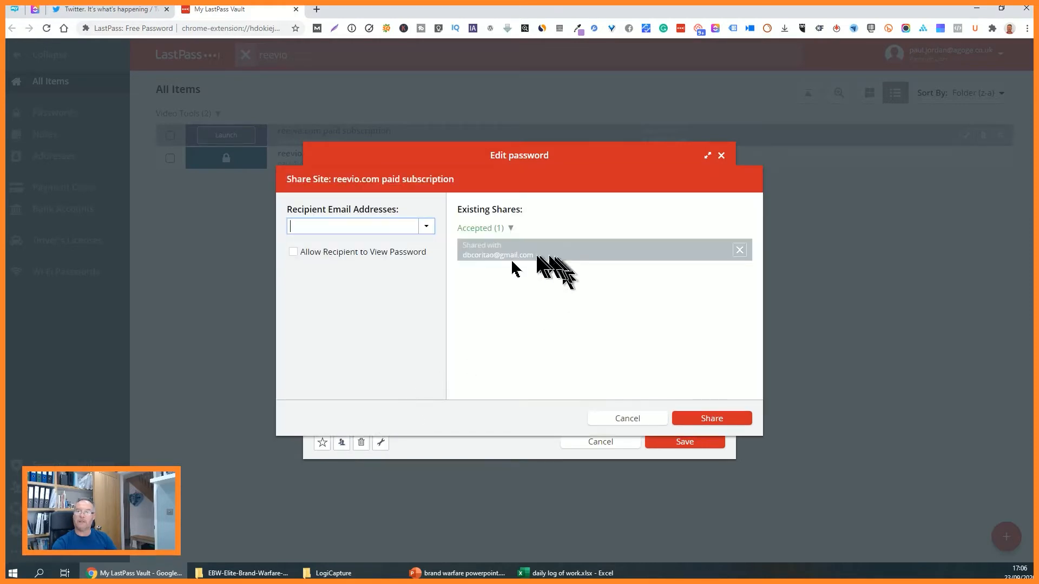
mouse_move(535, 251)
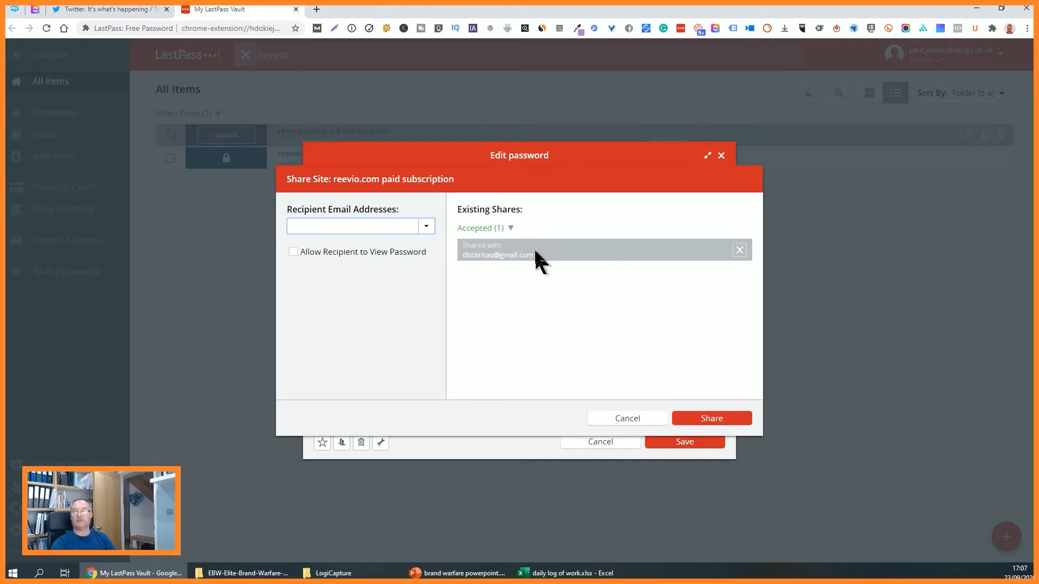
click(630, 420)
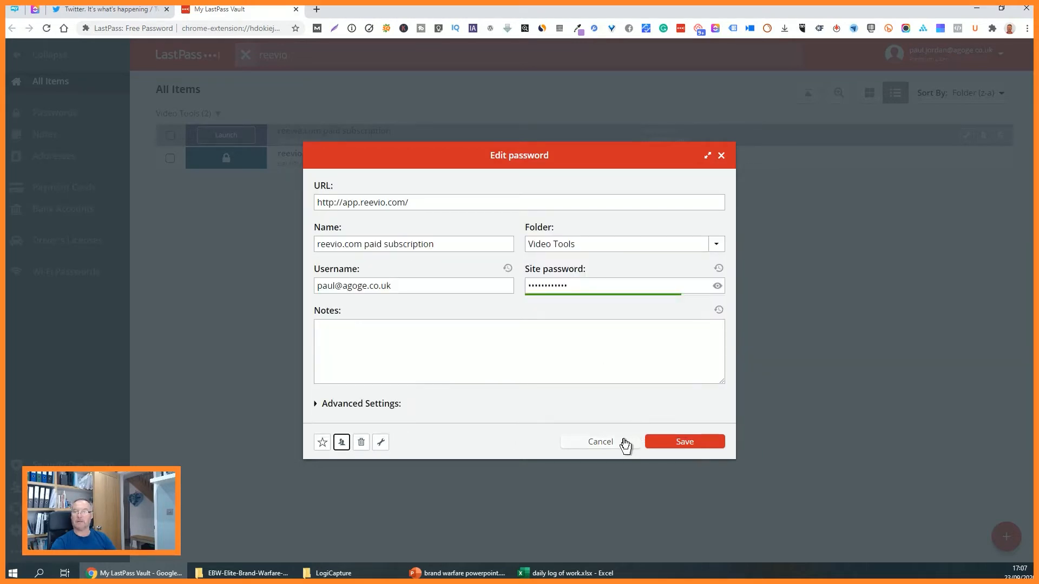
click(623, 443)
Step: Launch the reevio.com paid subscription site from the vault and log out of the Reevio account
click(216, 135)
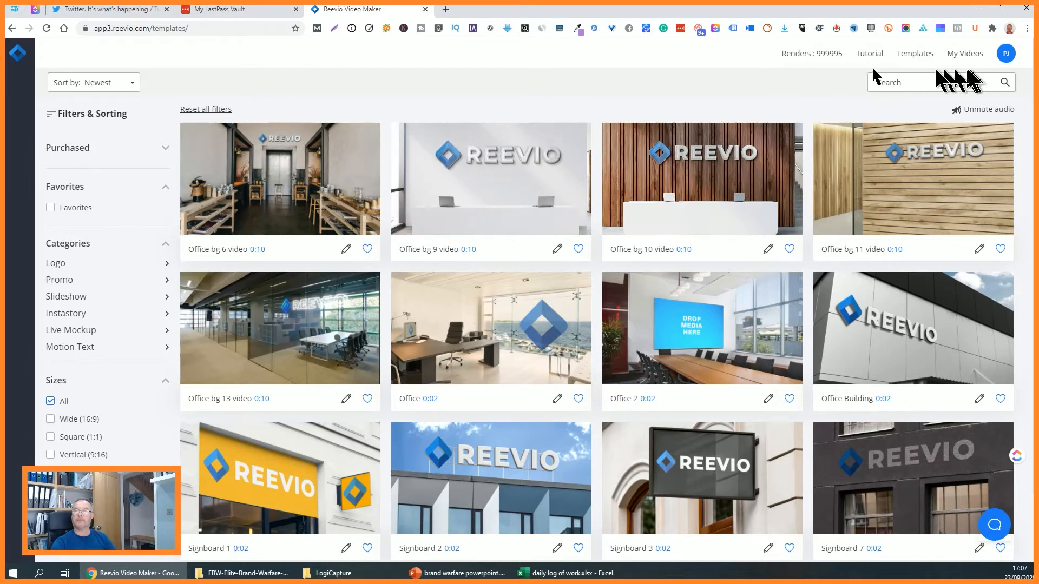
click(1006, 56)
click(949, 193)
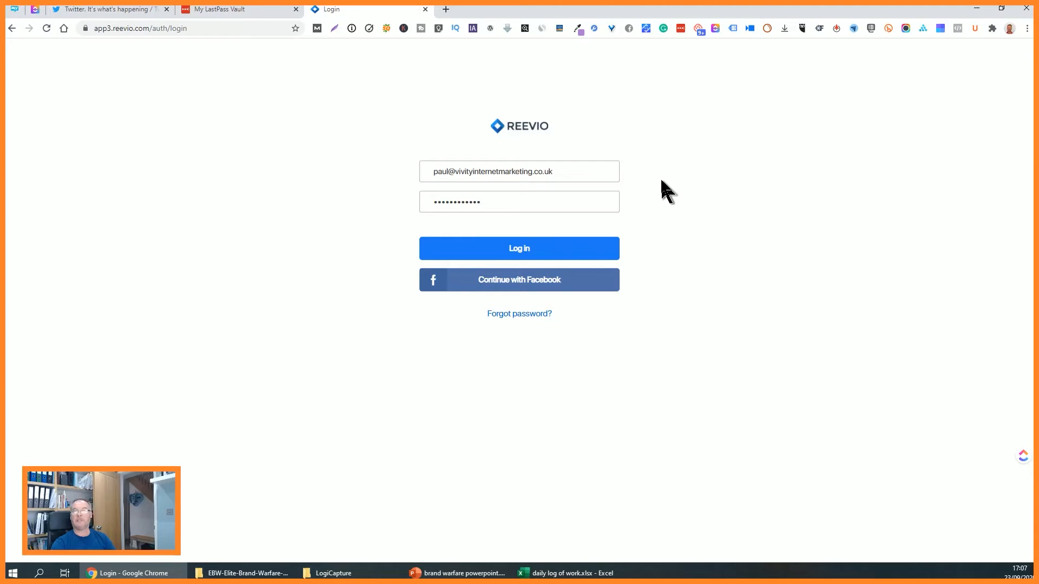
Step: Clear the prefilled e-mail address and password from the Reevio login form
click(516, 203)
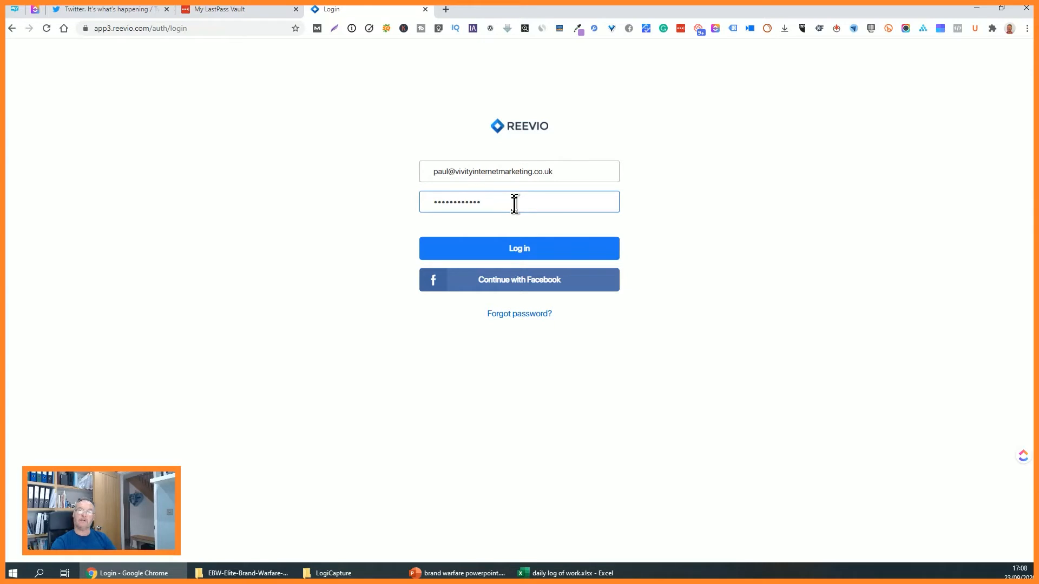
triple_click(541, 173)
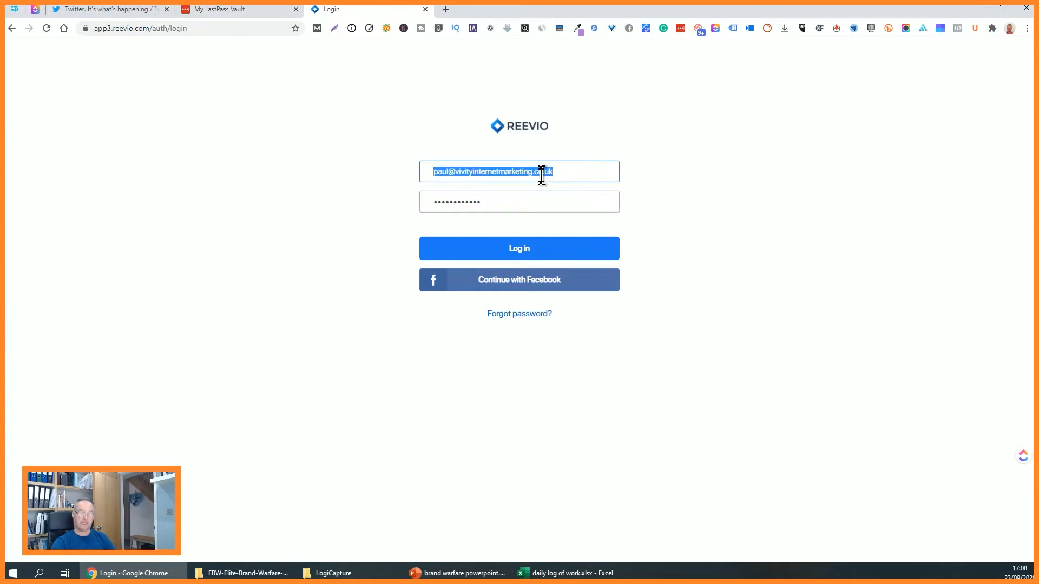
key(BackSpace)
key(Tab)
key(BackSpace)
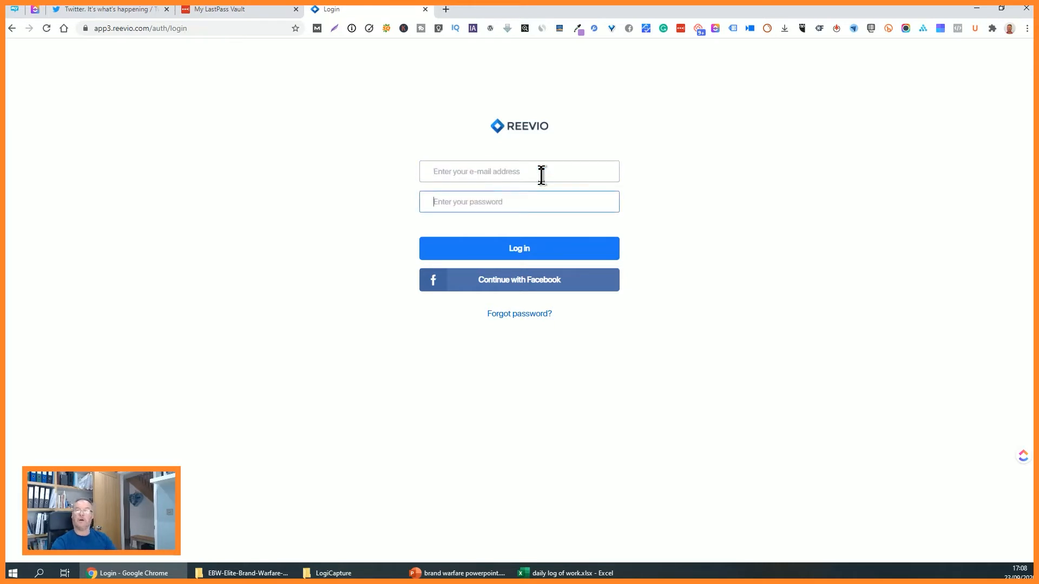
Step: Fill the Reevio login form's e-mail and password fields with the stored LastPass credentials for reevio.com paid subscription
click(541, 173)
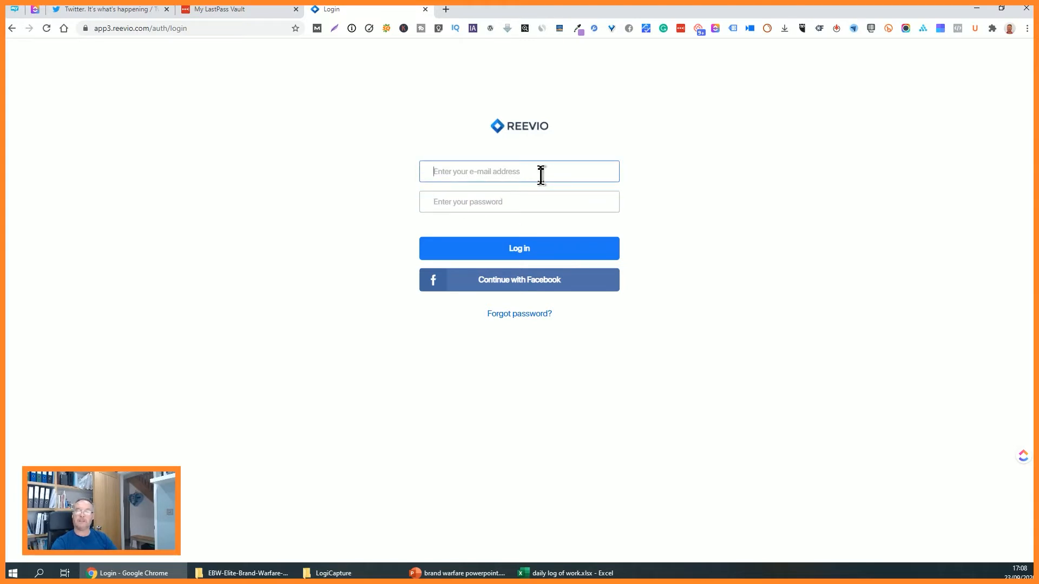
right_click(487, 169)
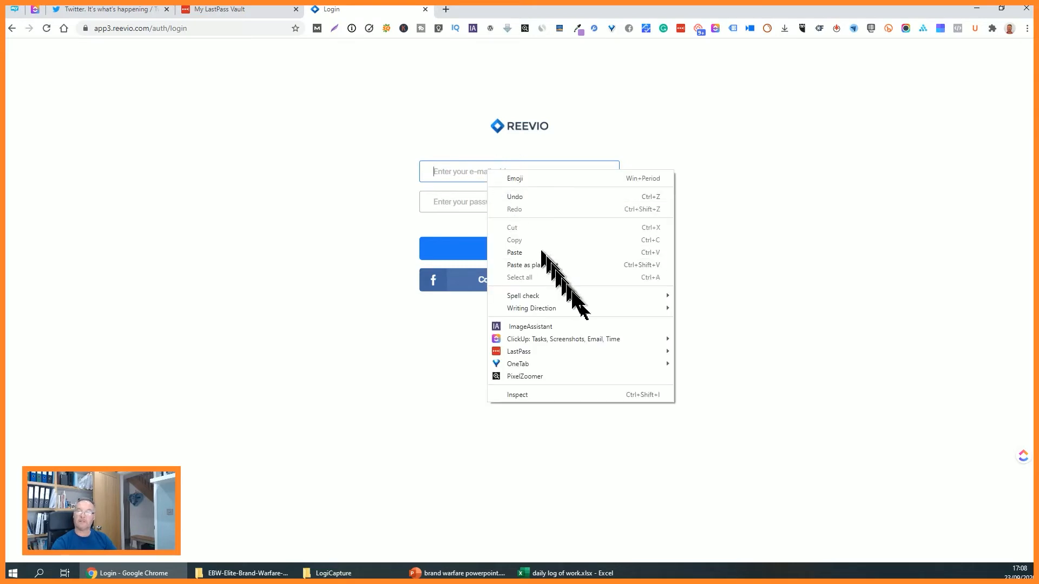
mouse_move(625, 352)
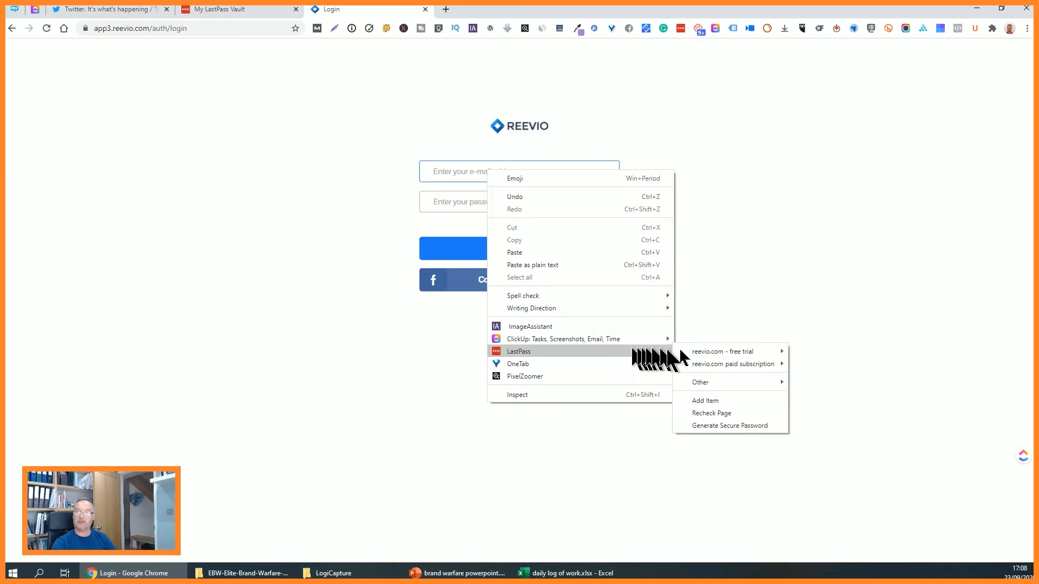
mouse_move(722, 353)
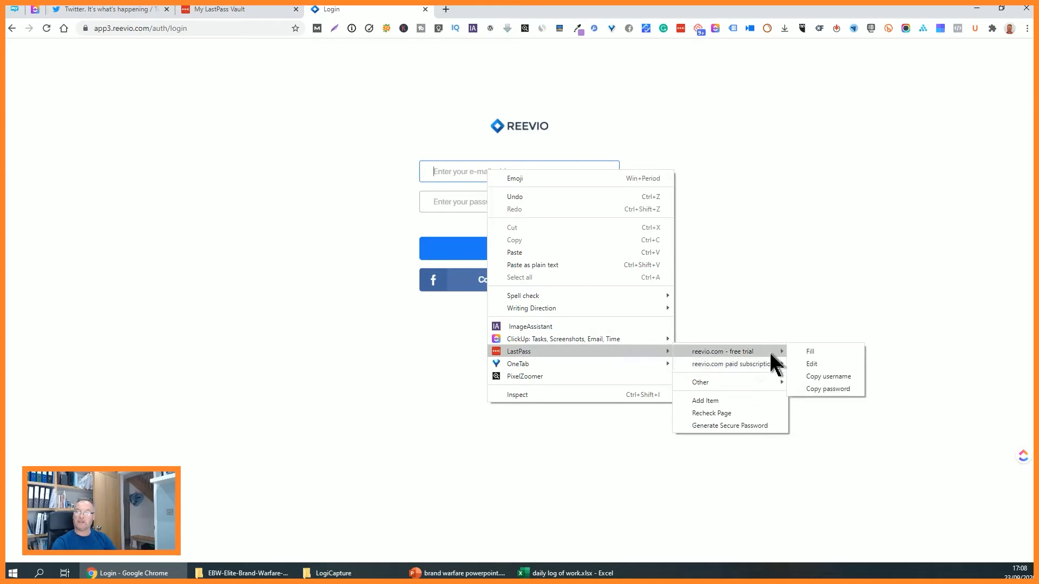
mouse_move(774, 365)
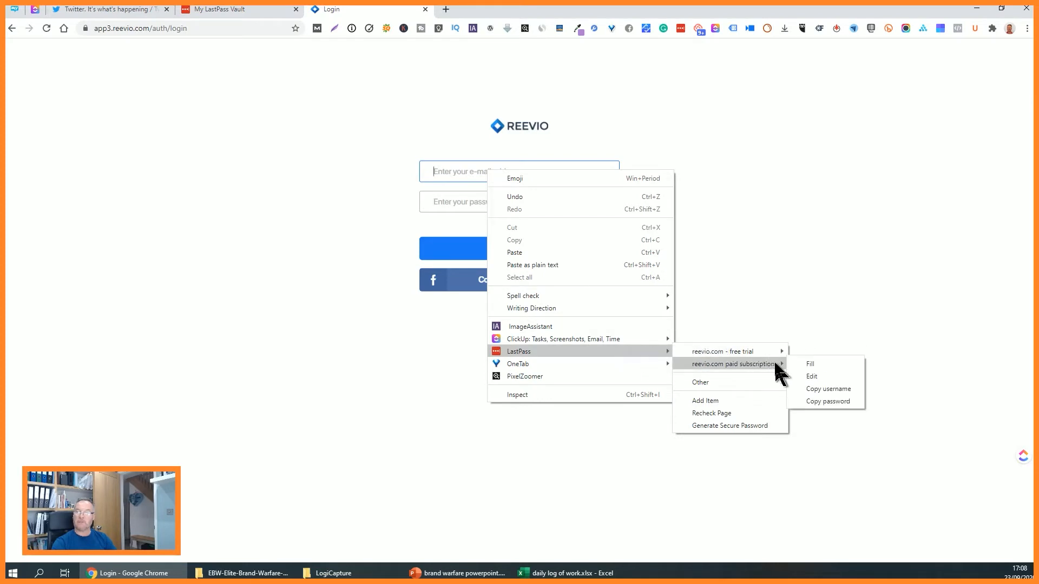
click(809, 364)
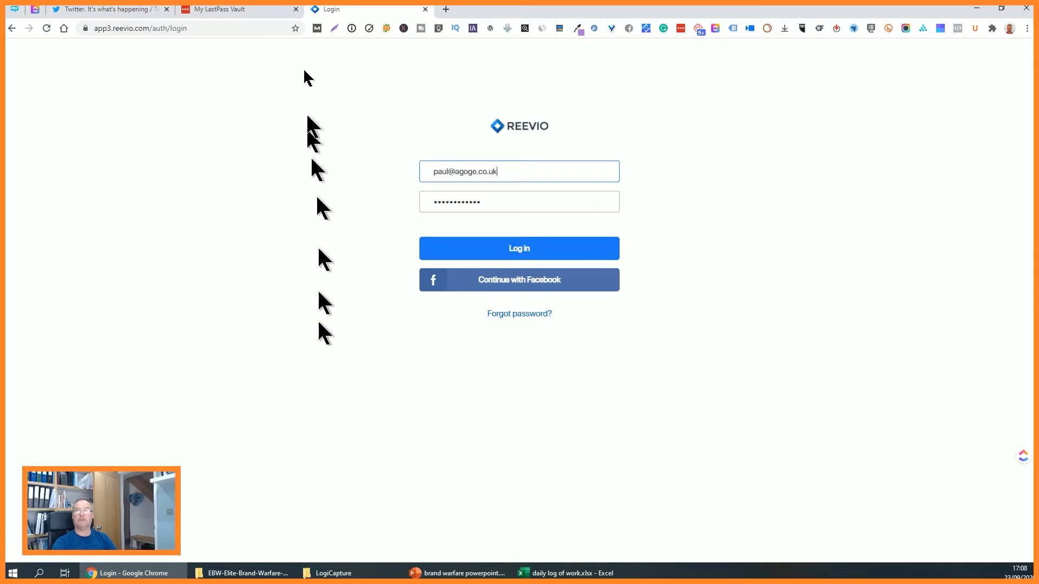
Step: Return to the vault, examine the sharing options of the reevio.com paid subscription entry, and leave without sharing or saving
click(271, 10)
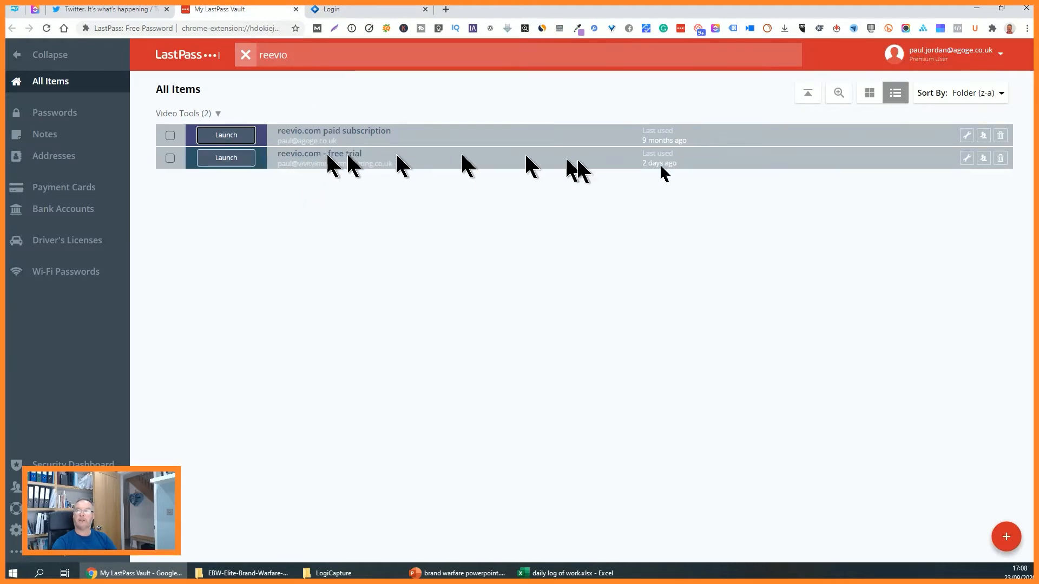
click(965, 136)
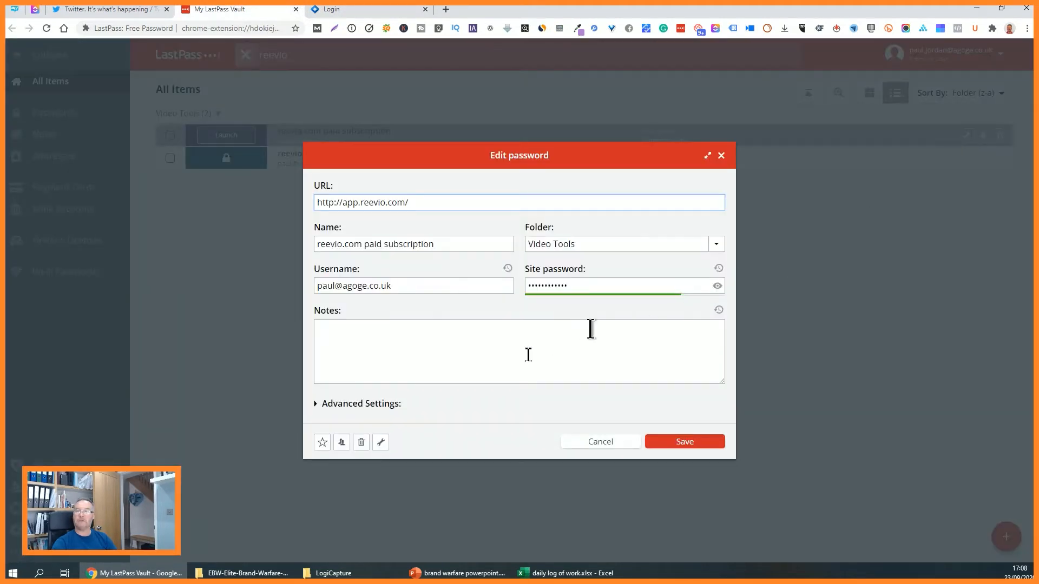
click(346, 442)
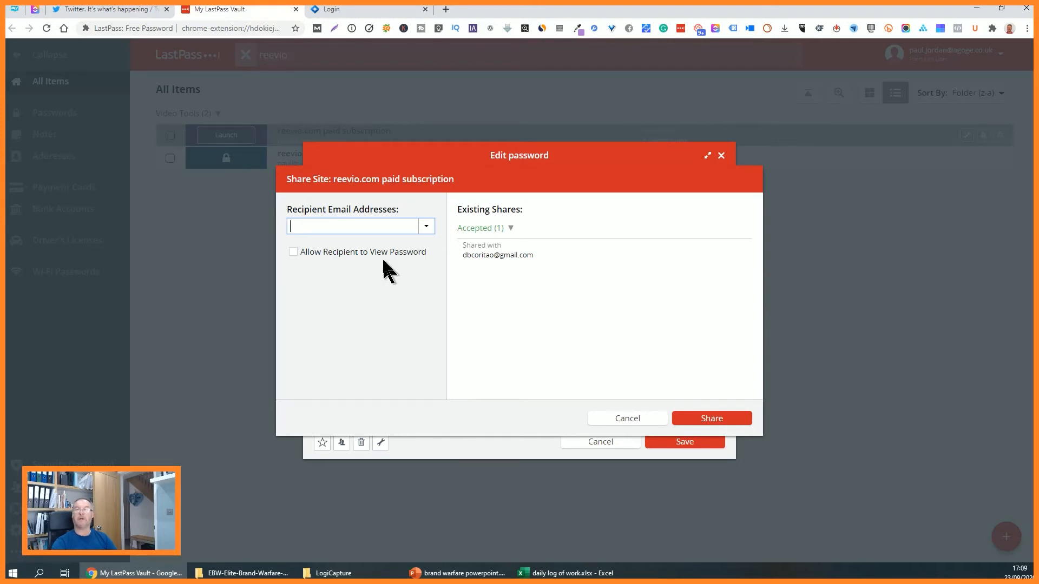
click(614, 419)
click(617, 441)
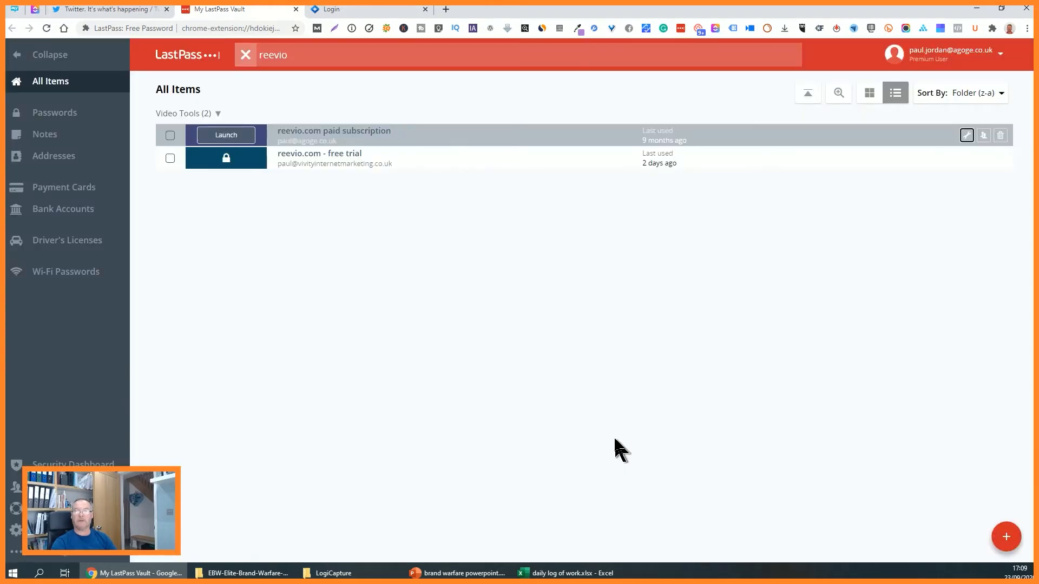
Step: Look through the vault's notes, addresses, payment cards, bank accounts and driver's licenses categories
click(61, 136)
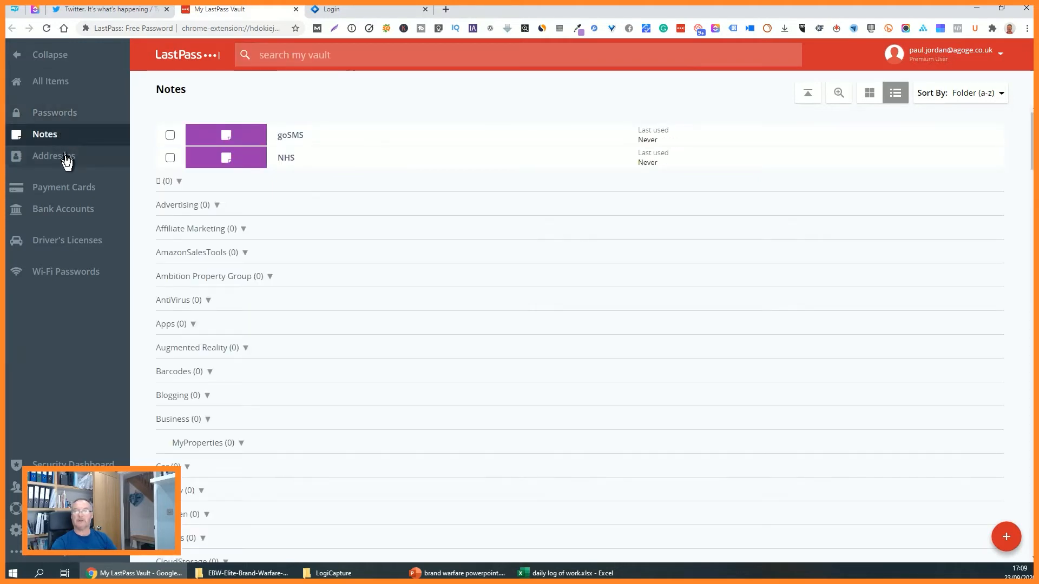
click(66, 159)
click(81, 188)
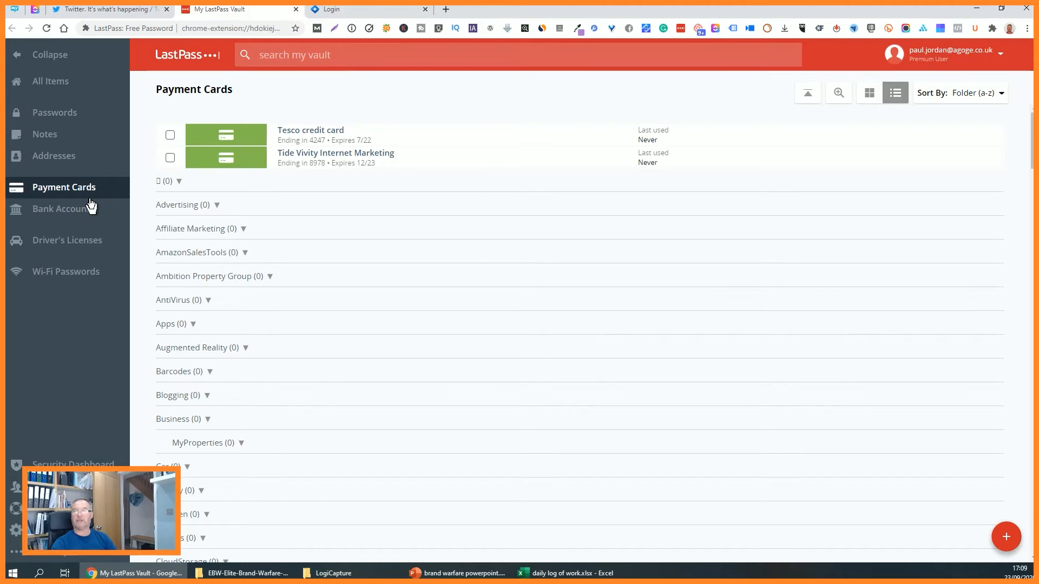
click(91, 215)
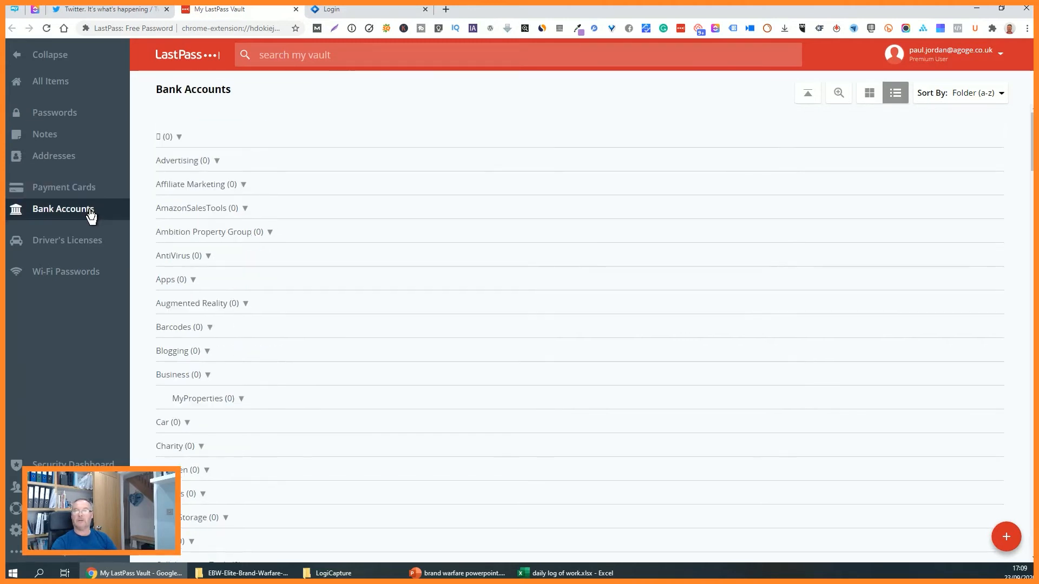
click(90, 246)
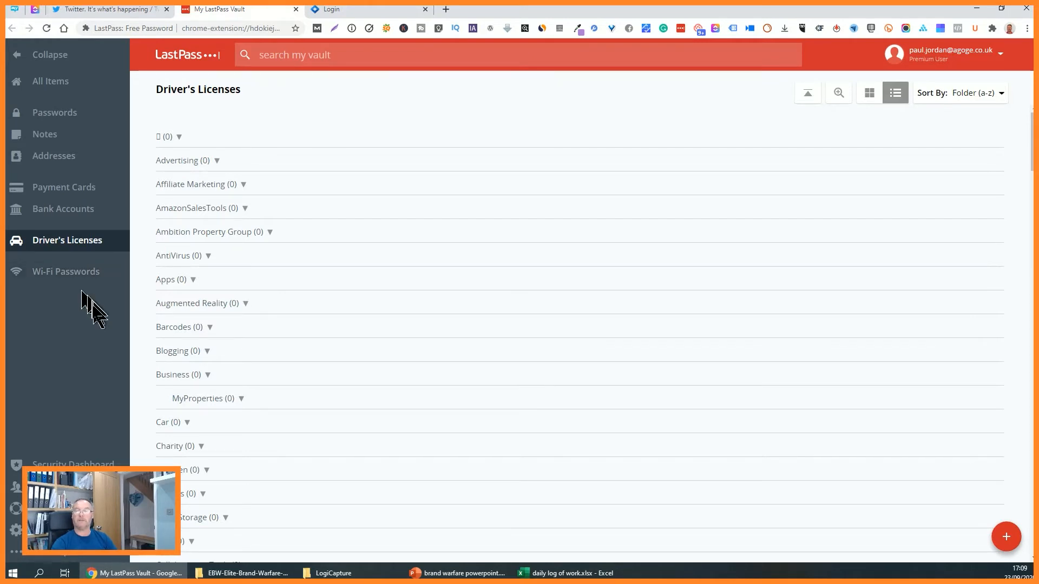
Step: Review the vault's shared folders, the items shared with others and the items shared with me, ending on the shared folders
click(70, 487)
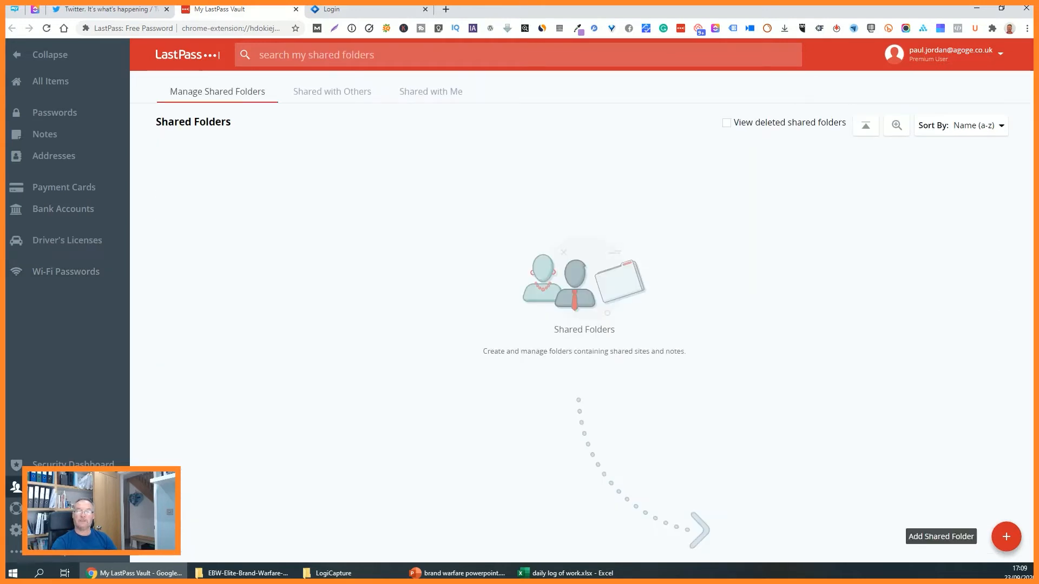
click(350, 99)
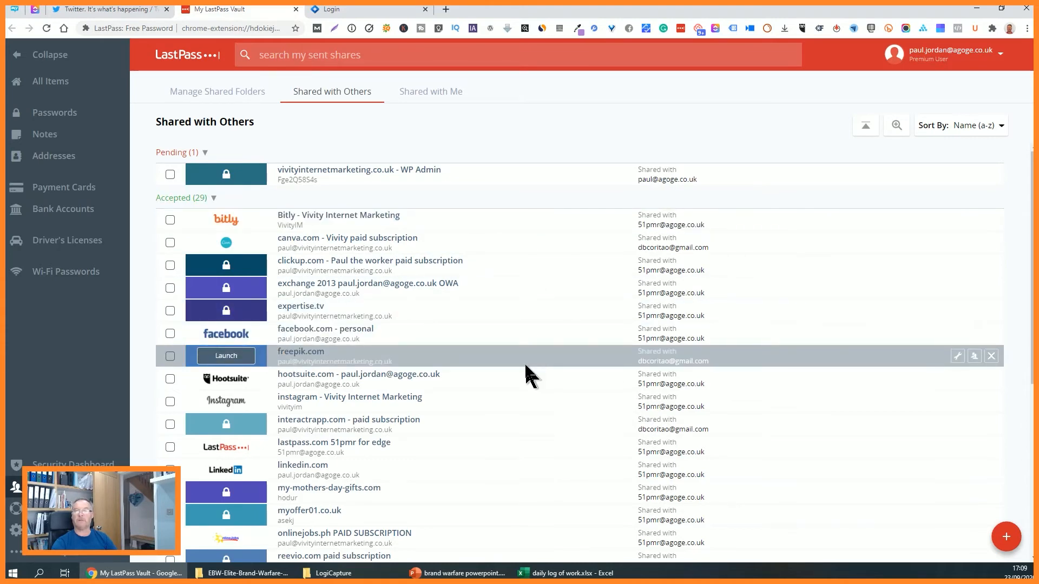
scroll(524, 363, down, 5)
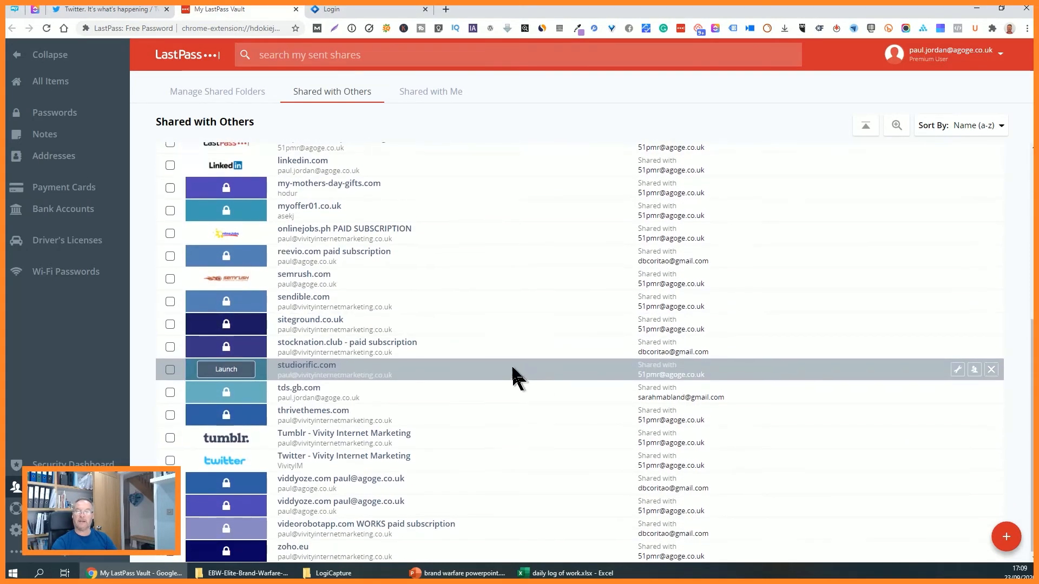
scroll(518, 374, up, 5)
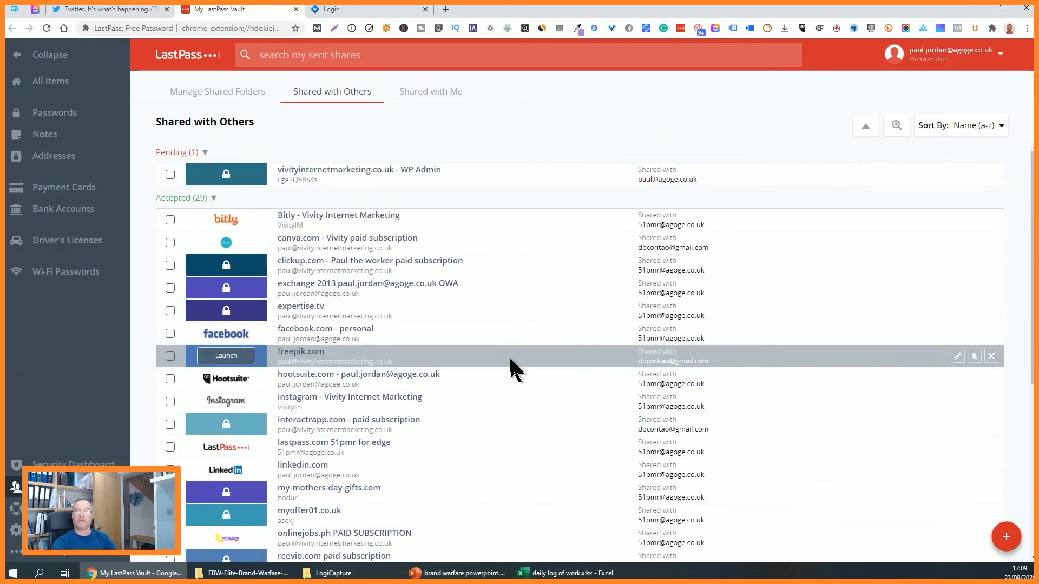
click(441, 92)
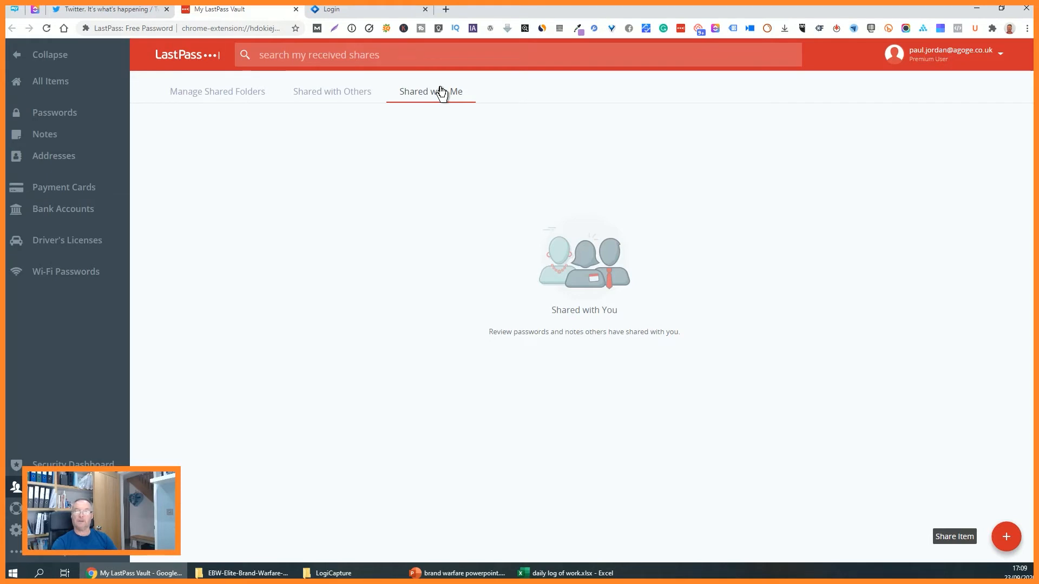
click(210, 103)
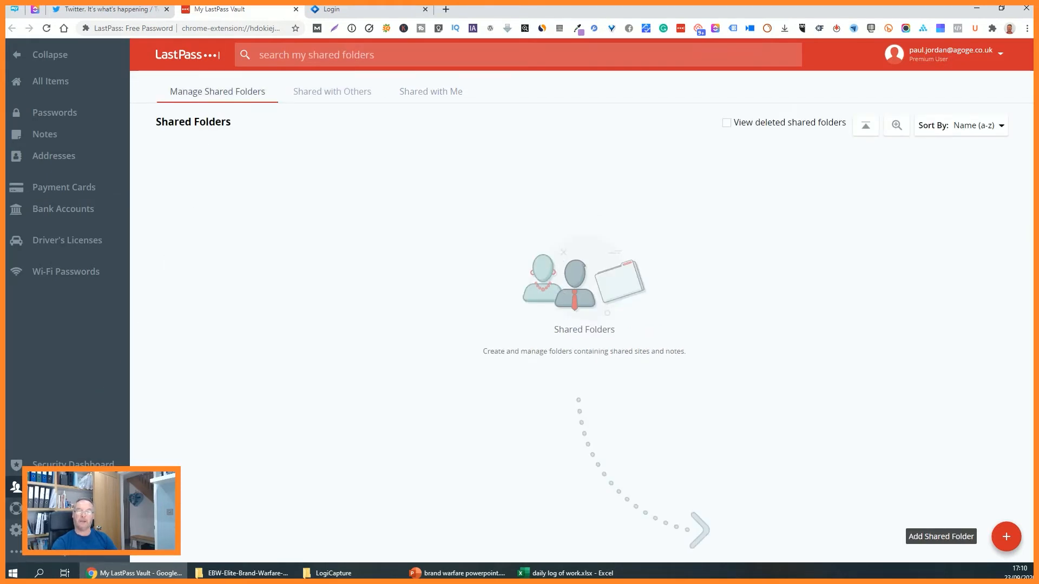
Step: View the Emergency Access page and examine the vault's advanced options
click(16, 508)
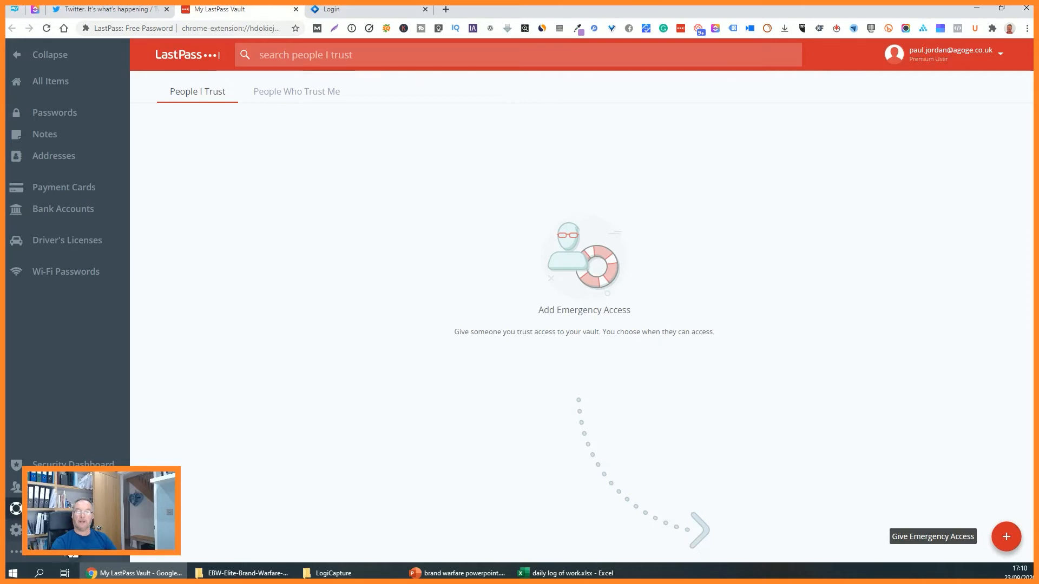
click(67, 556)
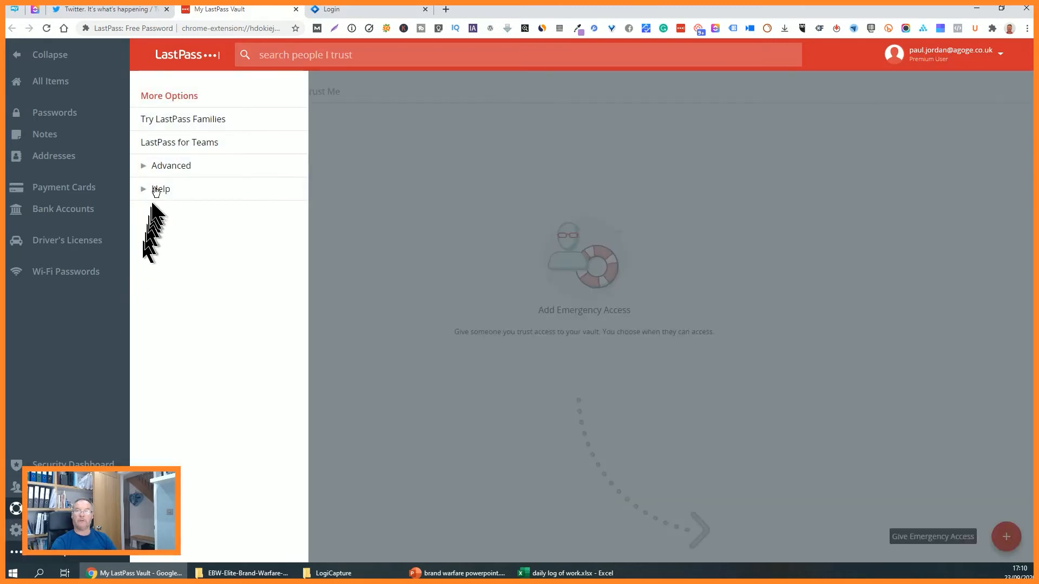
click(145, 170)
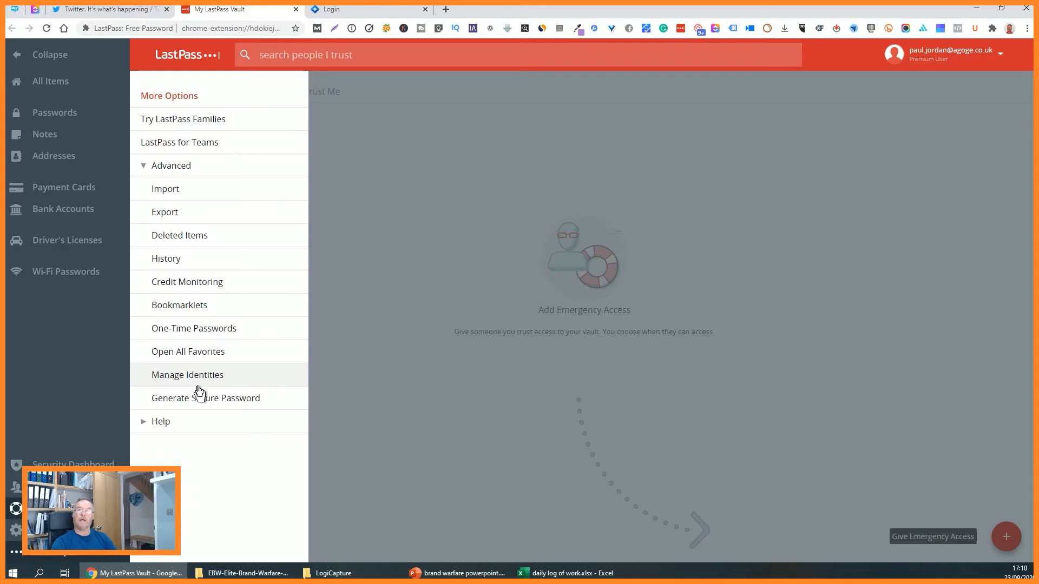
Step: Switch to Twitter, open the account sign-up form, and launch LastPass's secure password generator from its name field
click(104, 8)
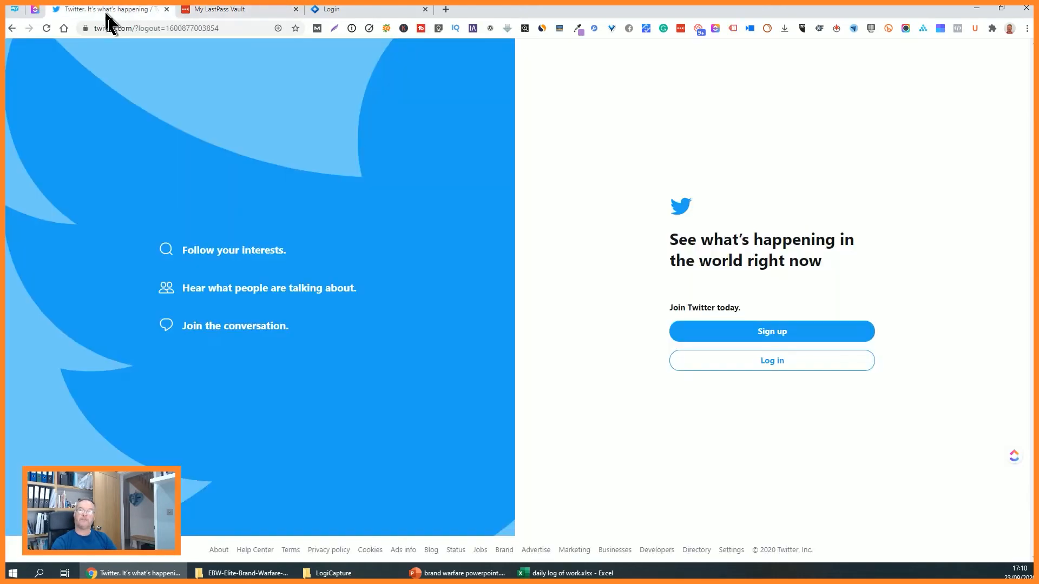
click(758, 339)
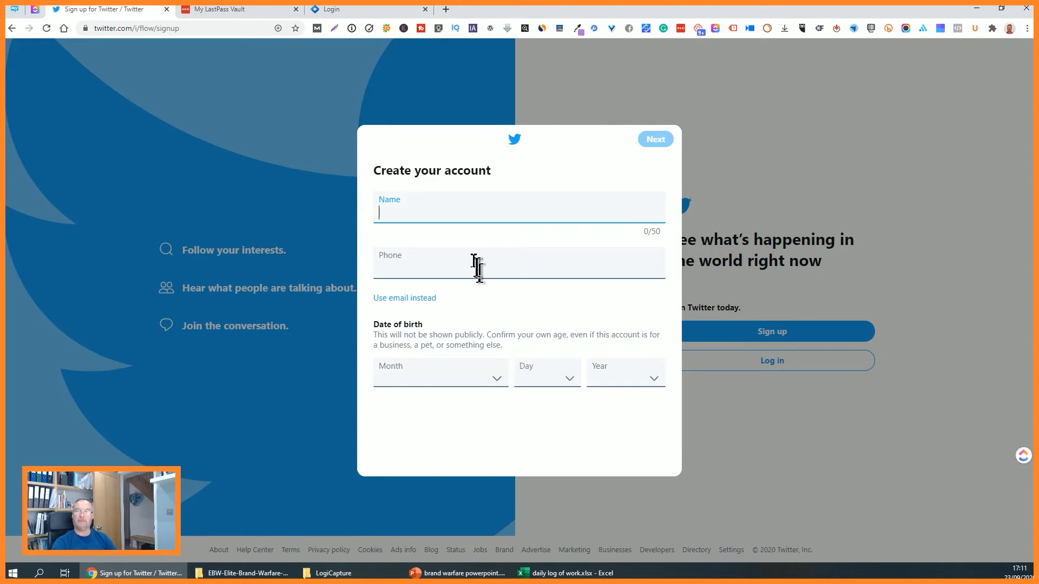
right_click(448, 212)
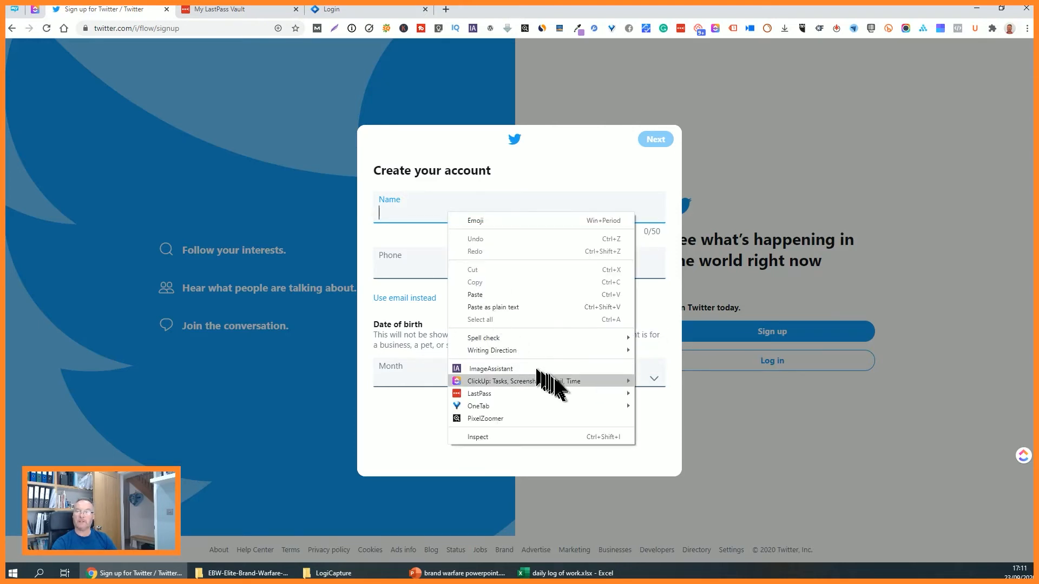
mouse_move(564, 389)
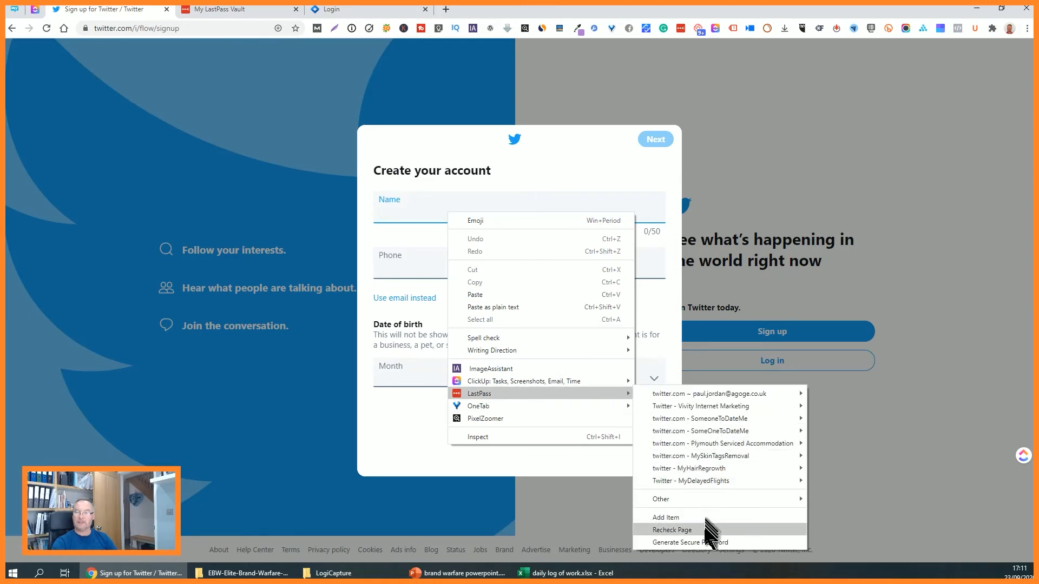
click(706, 543)
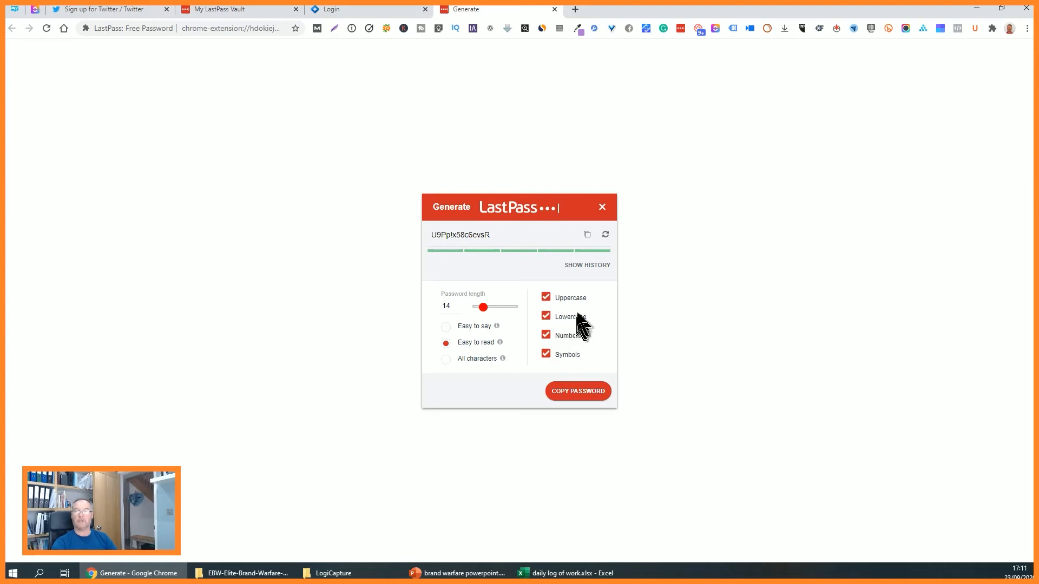
Step: Regenerate the password several times with symbols alternately excluded and included, leaving symbols excluded
click(545, 354)
click(546, 354)
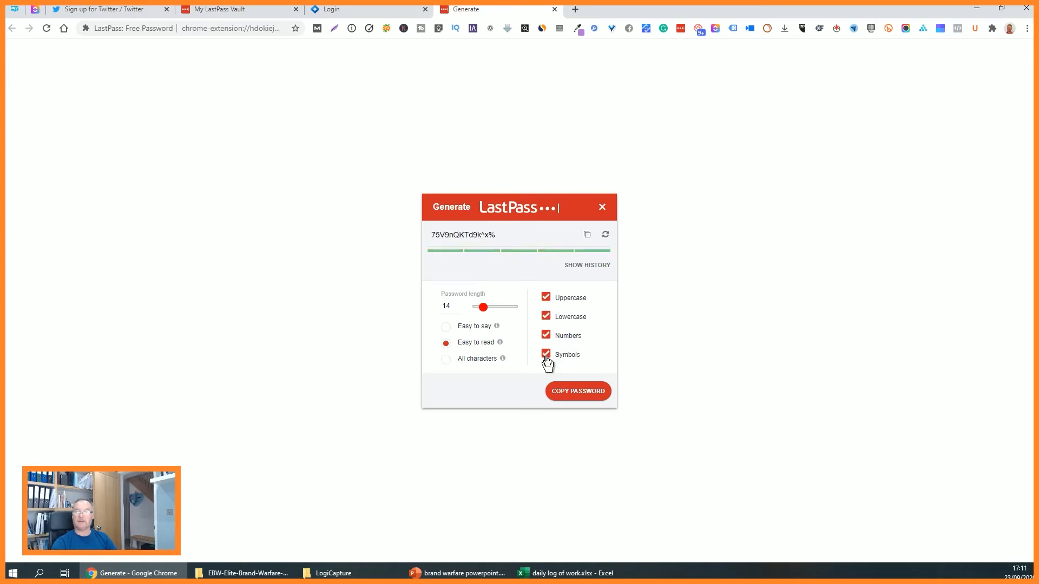
click(546, 356)
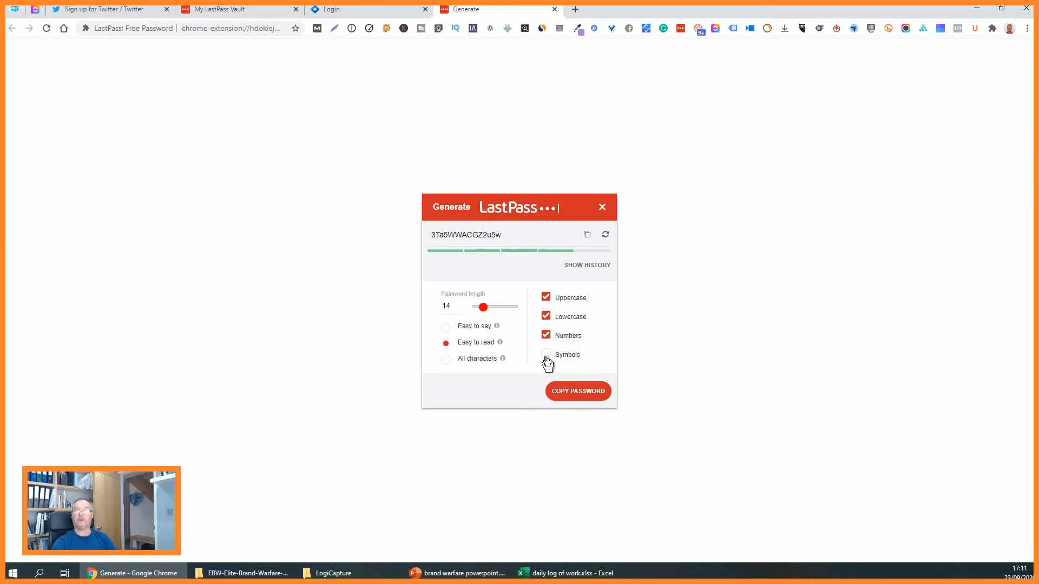
click(546, 357)
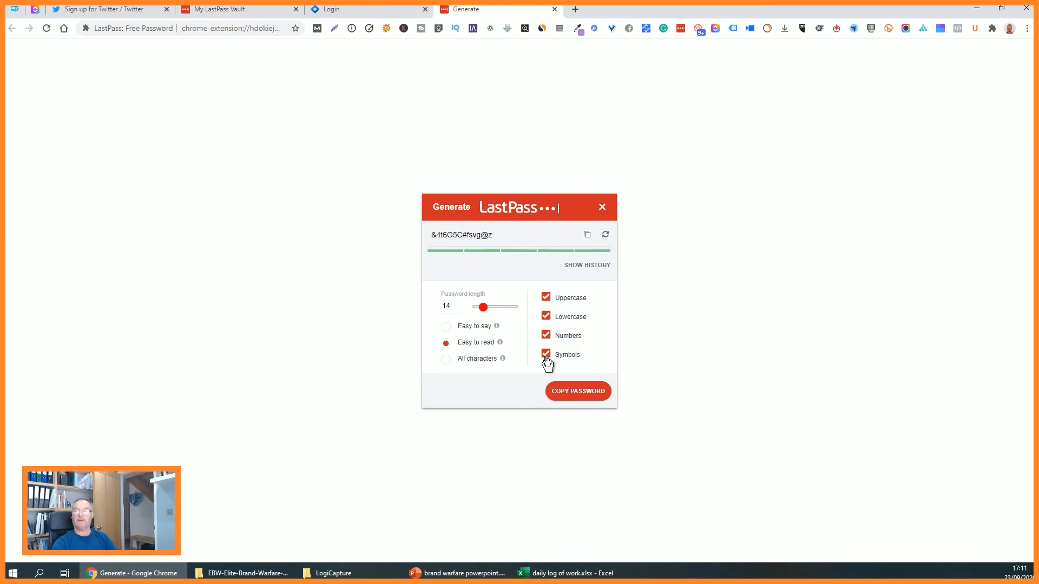
click(545, 357)
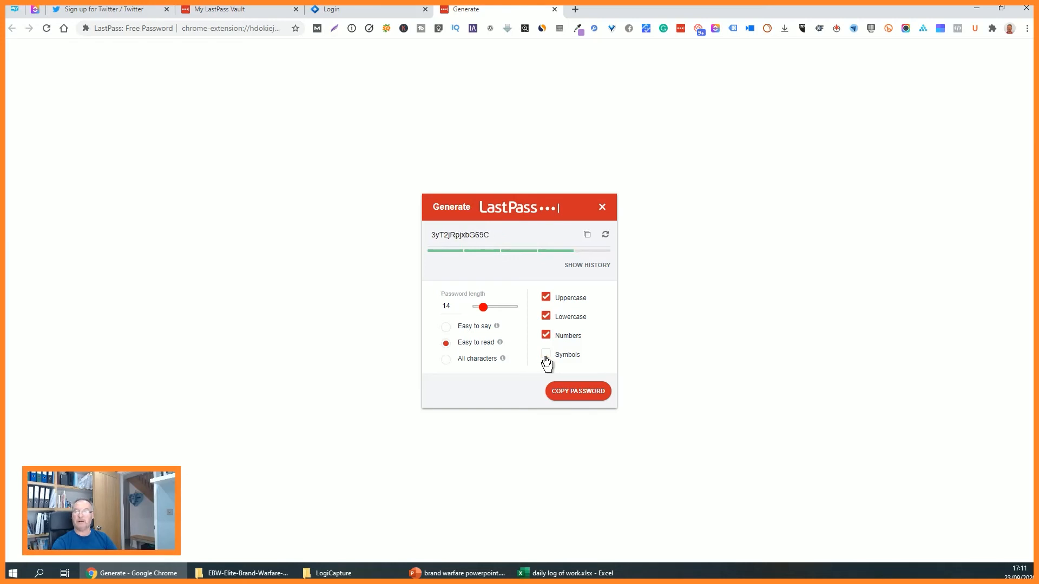
Step: Include symbols in the generated 14-character password and exclude them again, doing so twice
click(546, 357)
click(546, 357)
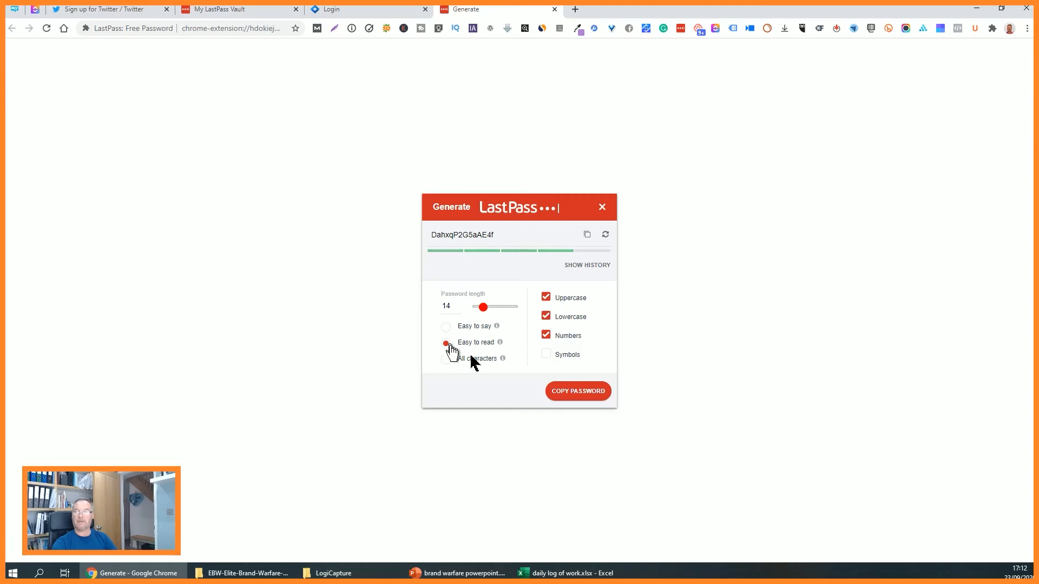
click(546, 355)
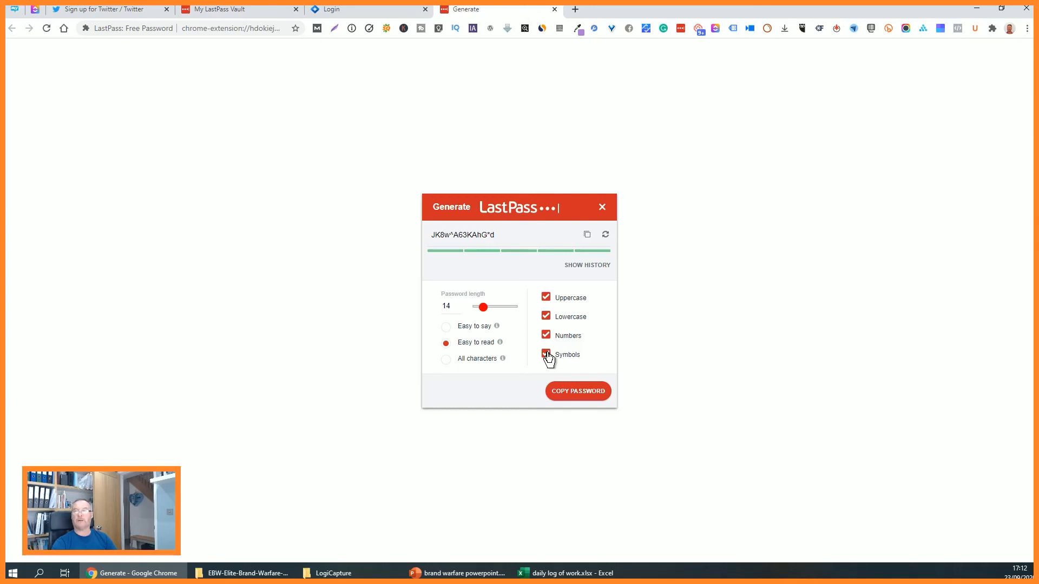
click(547, 355)
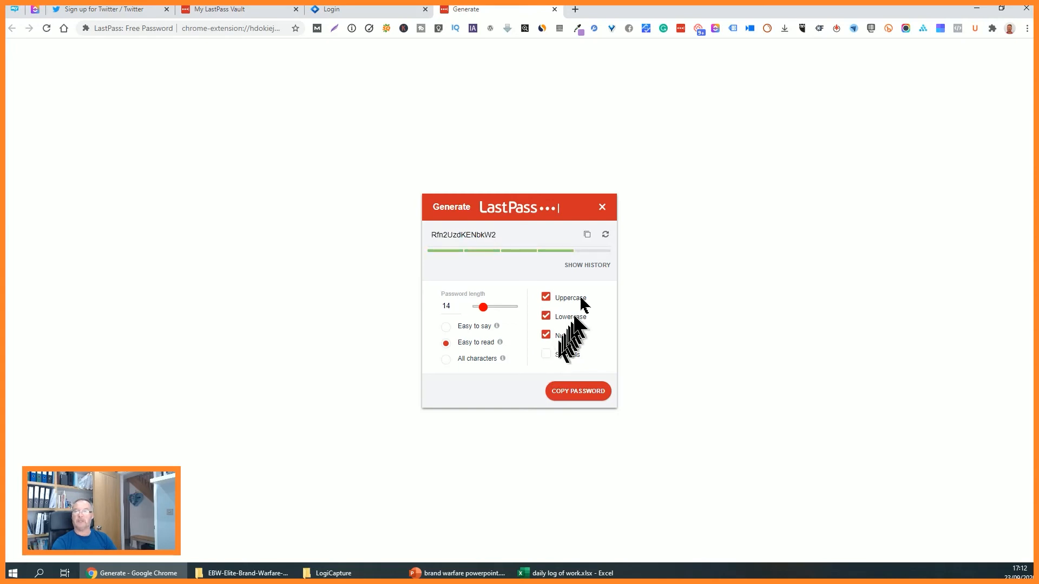
Step: Show the generated-password history and look through its older entries, returning to the most recent ones
click(587, 267)
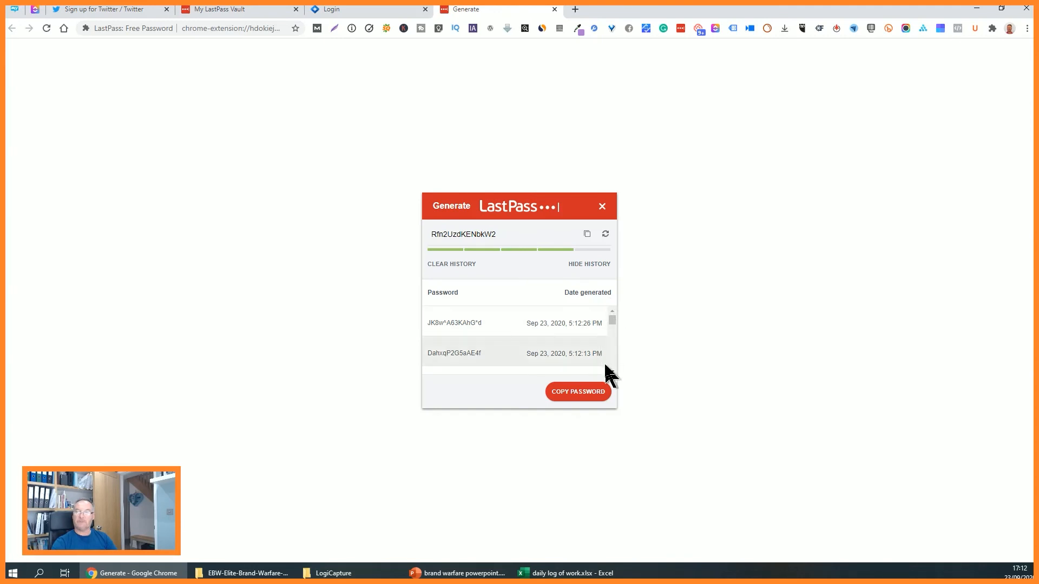
scroll(609, 369, down, 5)
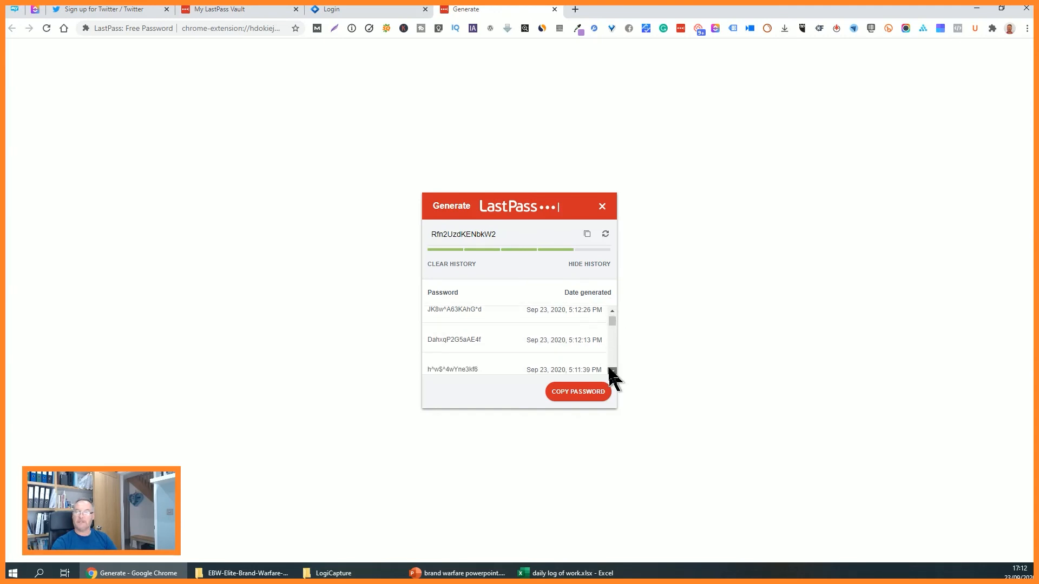
scroll(609, 369, down, 5)
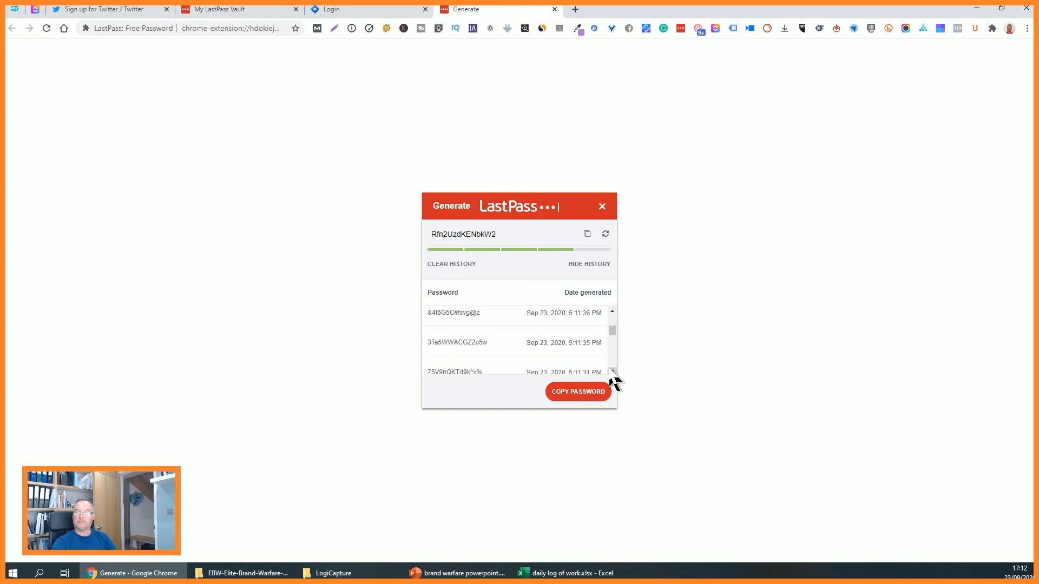
scroll(609, 369, down, 5)
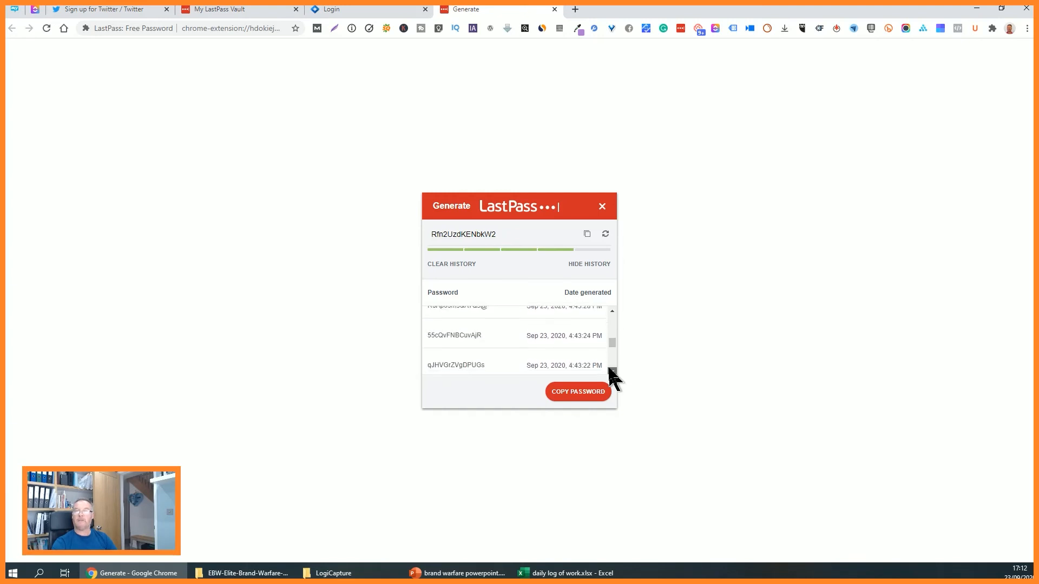
scroll(611, 376, down, 3)
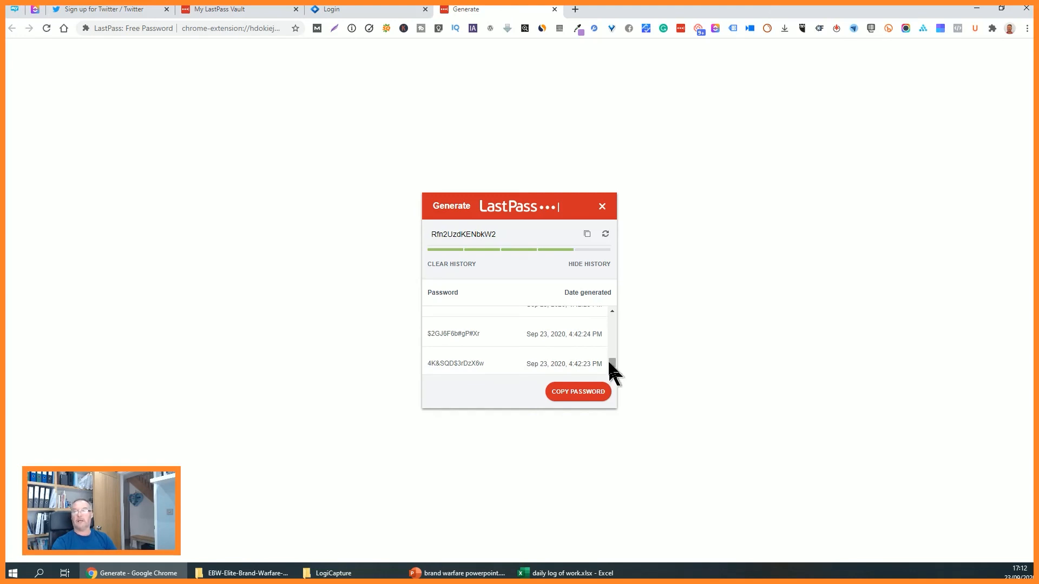
drag(610, 363, 606, 318)
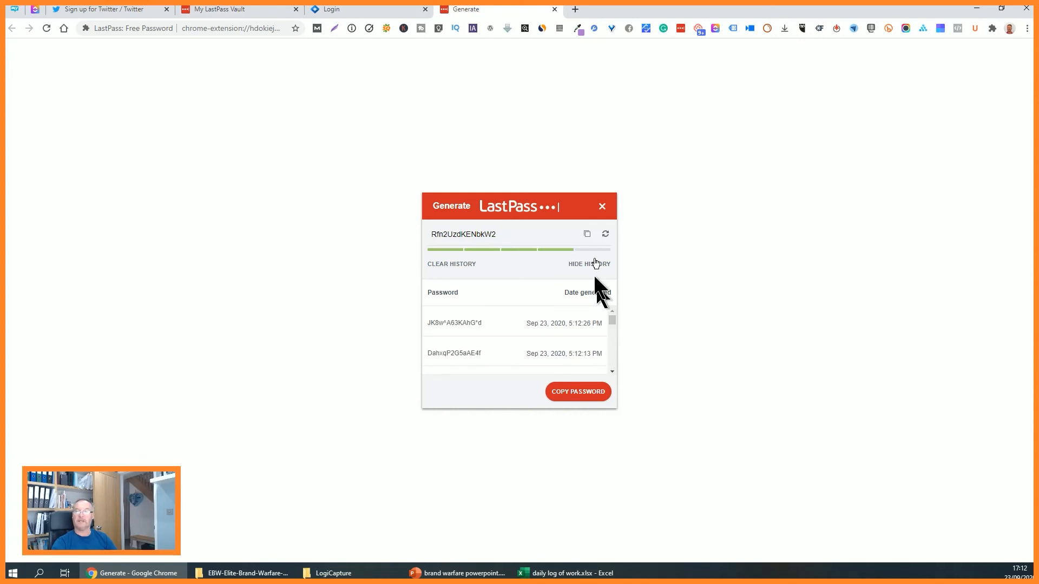
Step: Generate four new passwords in a row with the password history displayed
click(604, 237)
click(604, 238)
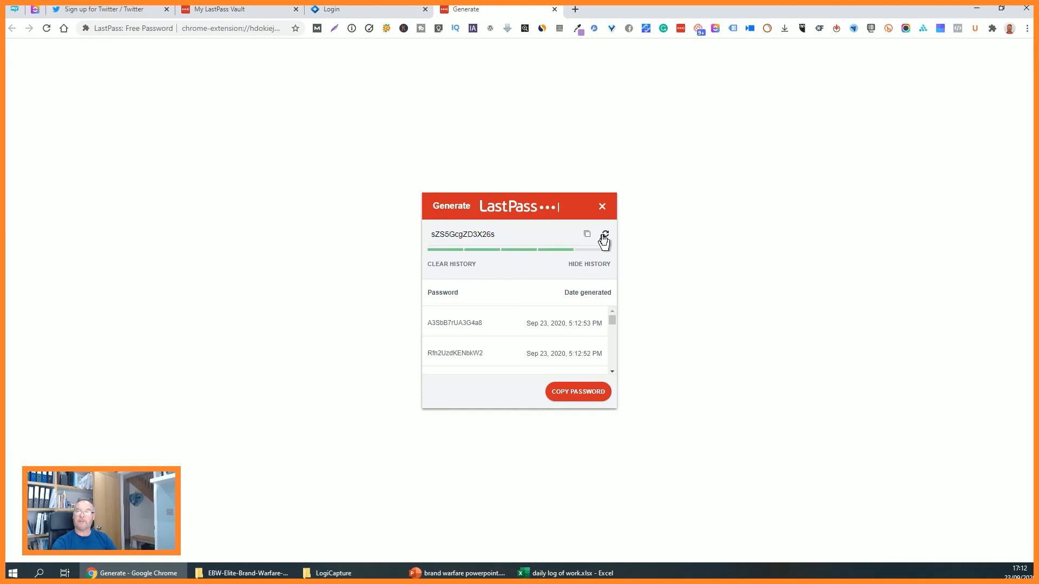
click(604, 238)
click(604, 238)
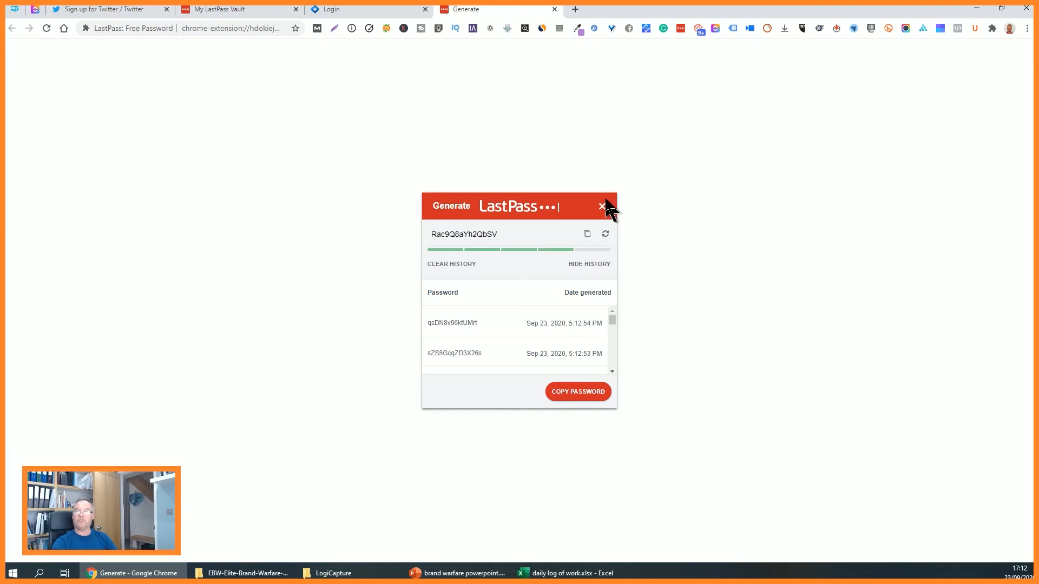
Step: Switch to the Reevio login page and open LastPass's form for adding a new password item from its email field
click(389, 10)
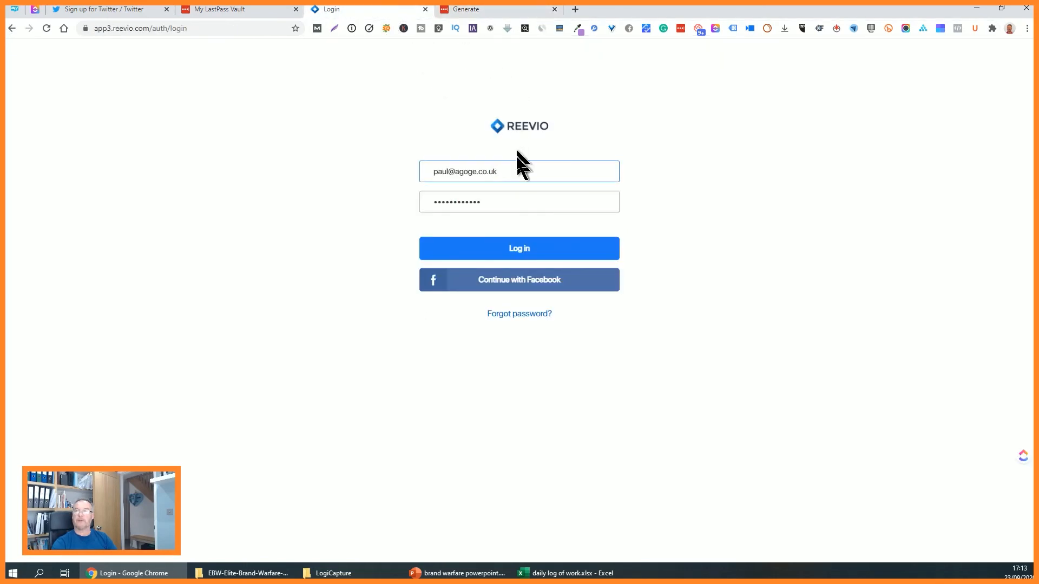
right_click(521, 168)
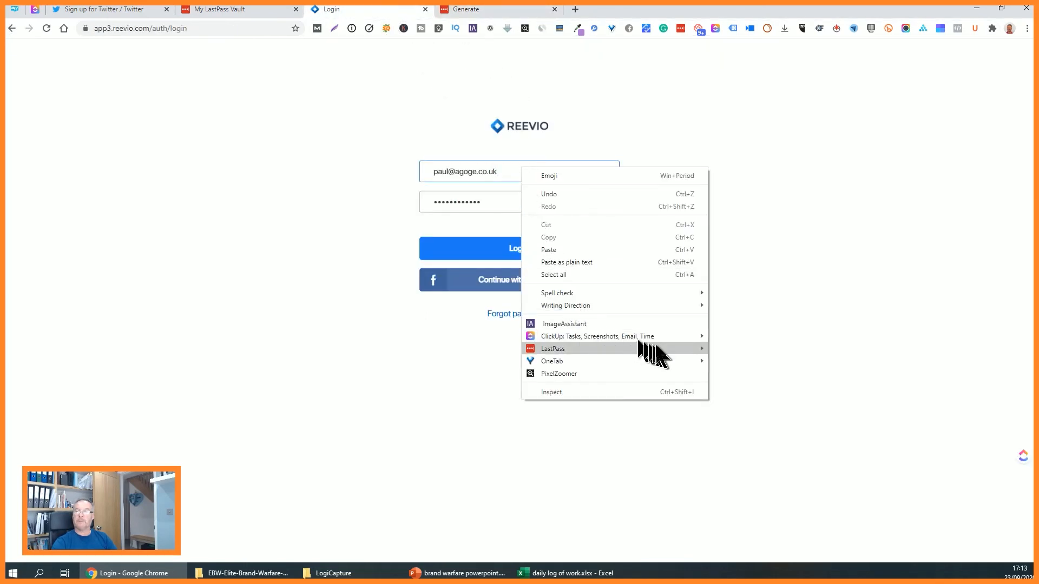
mouse_move(659, 352)
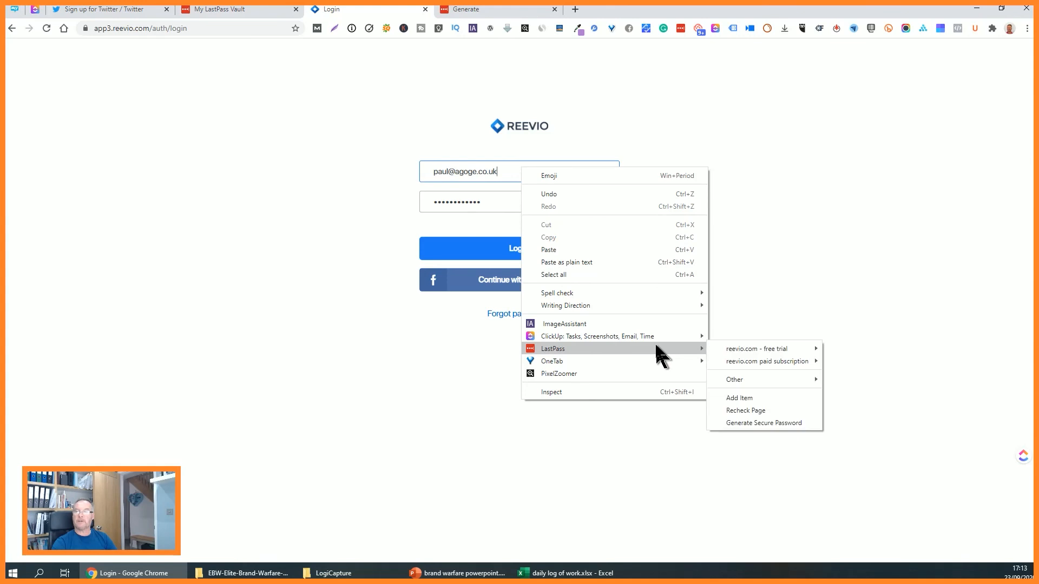
click(773, 396)
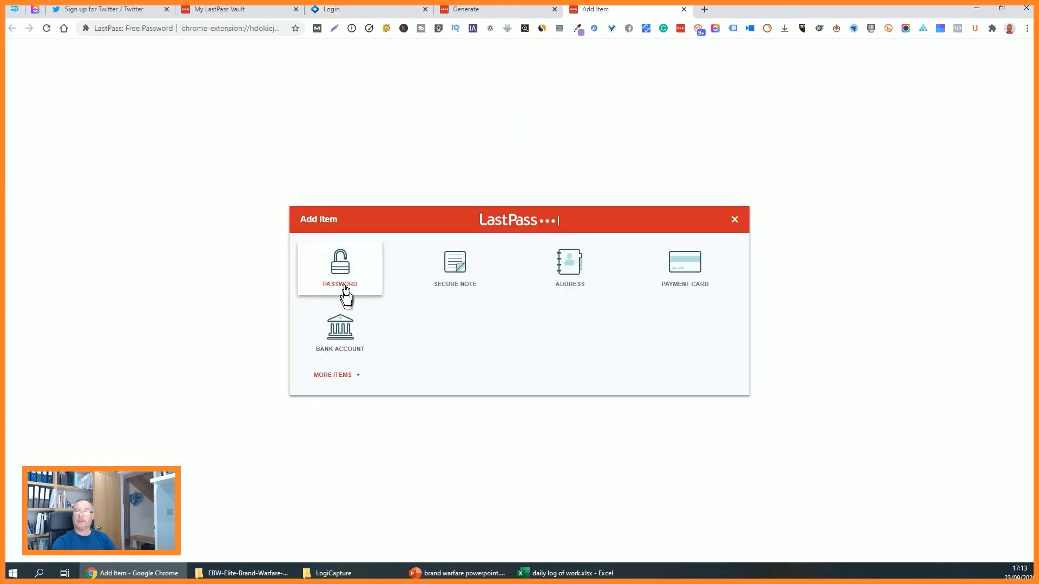
click(345, 288)
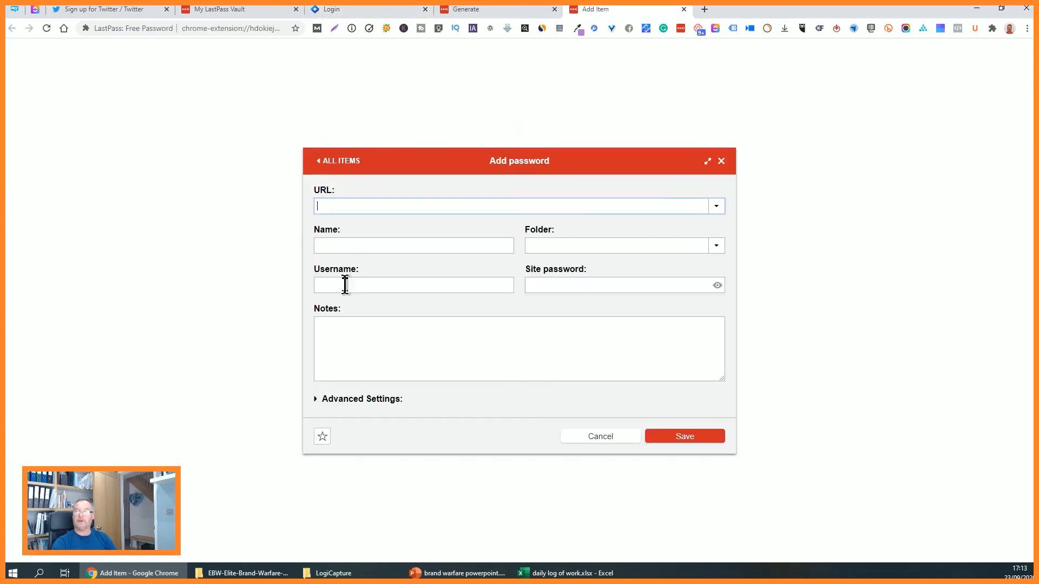
Step: Examine the new password item's name, folder, username, site password and notes fields, cancel the item, and close the password generator
click(374, 242)
click(539, 245)
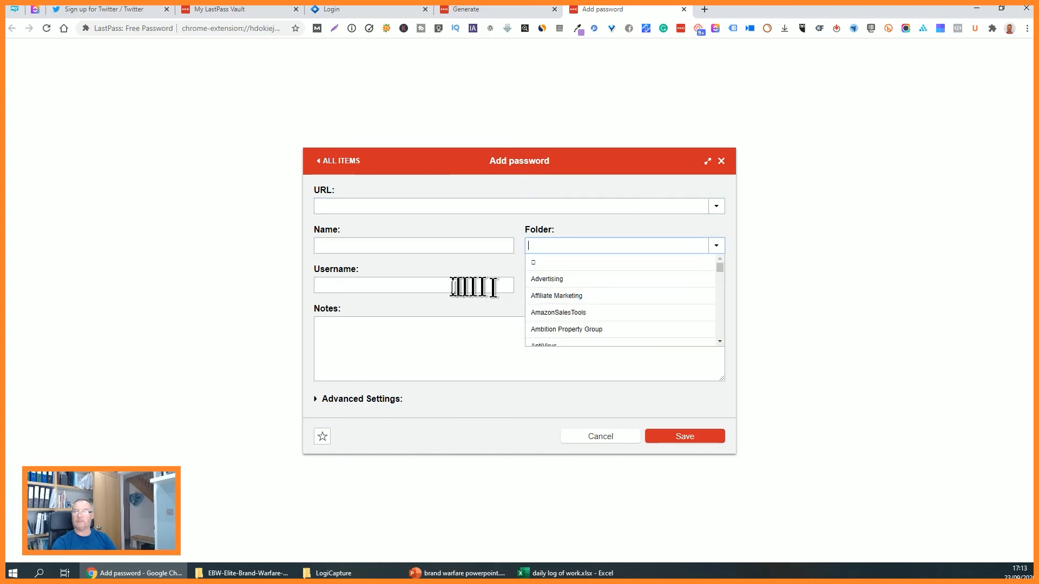
click(533, 285)
click(436, 285)
click(419, 358)
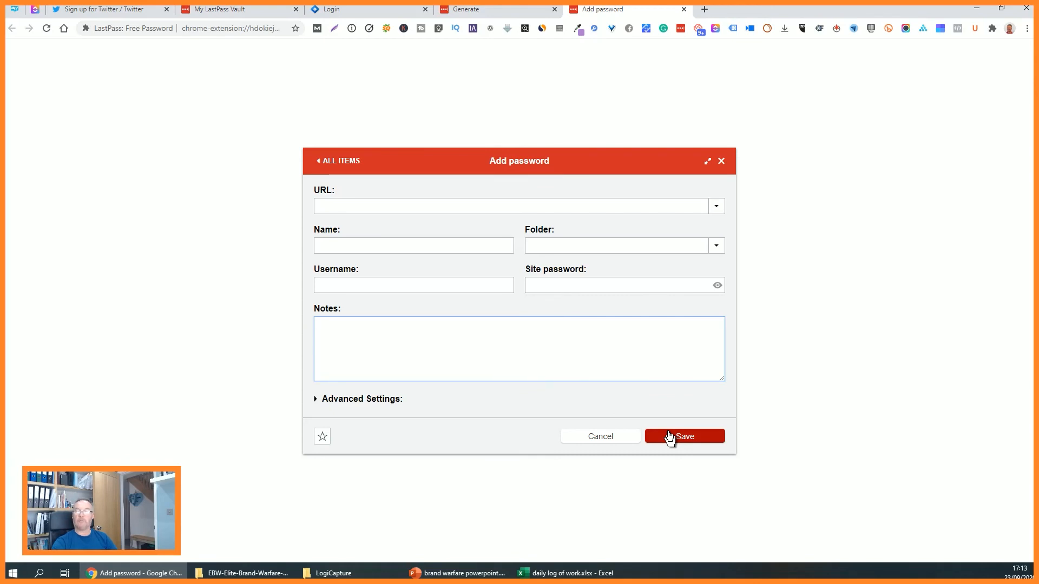
click(619, 447)
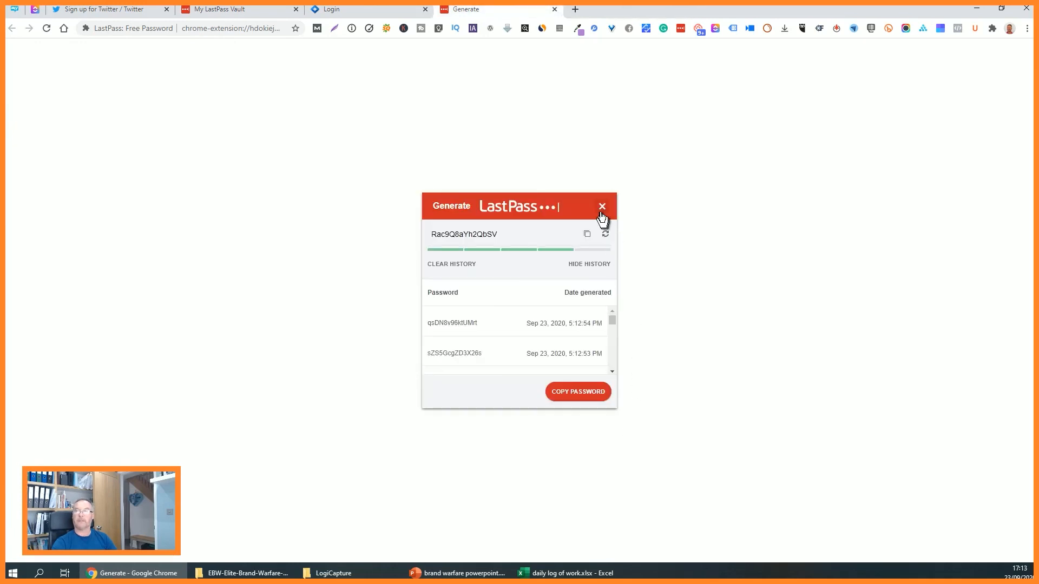
click(601, 210)
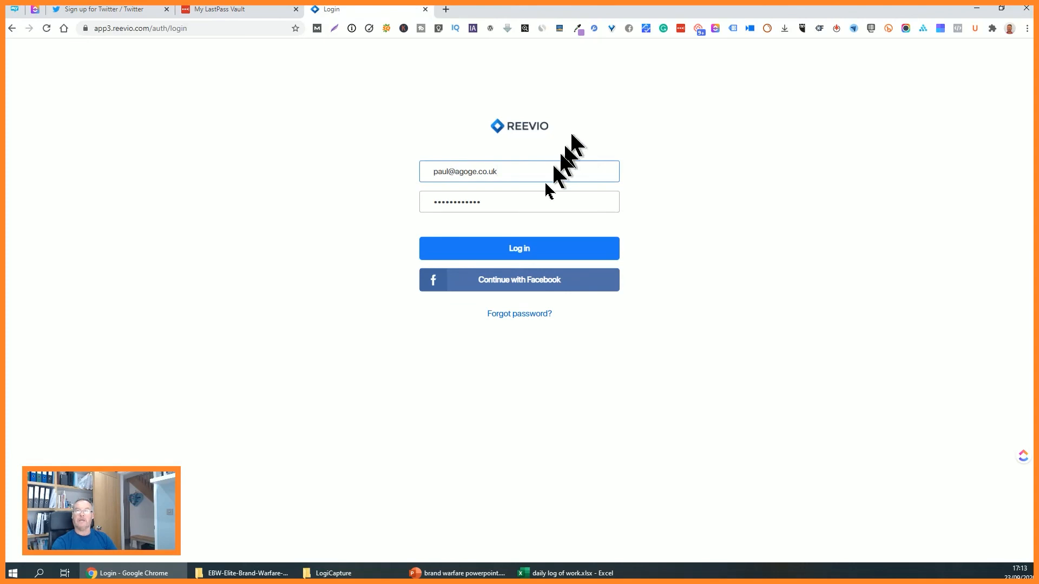